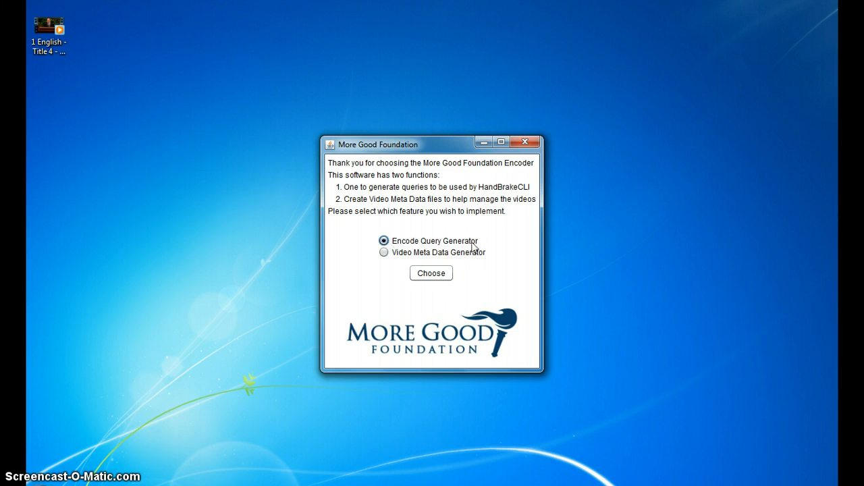
- Choose the Video Meta Data Generator feature to bring up the conference timeframe selection
{"action": "left_click", "coordinate": [414, 253]}
{"action": "left_click", "coordinate": [434, 274]}
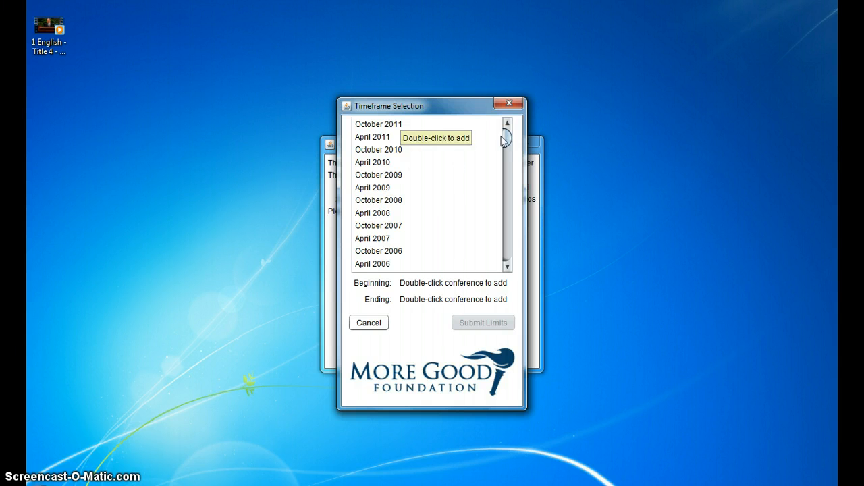
{"action": "left_click_drag", "start_coordinate": [506, 140], "coordinate": [511, 114]}
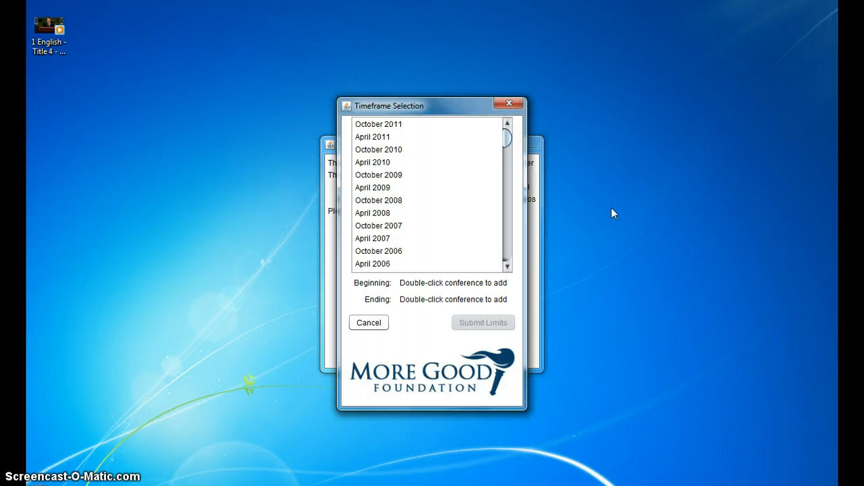
- Switch to Chrome and examine the conference archive years on the lds.org All Conferences page
{"action": "key", "text": "super+1"}
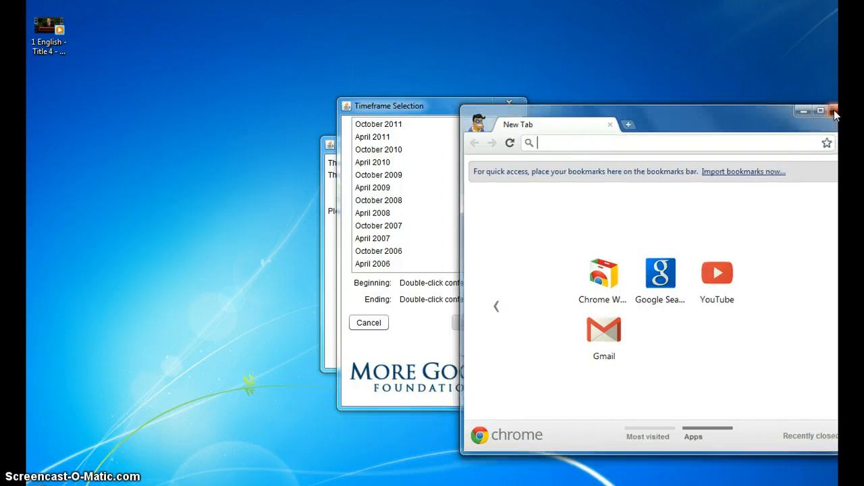
{"action": "left_click", "coordinate": [835, 109]}
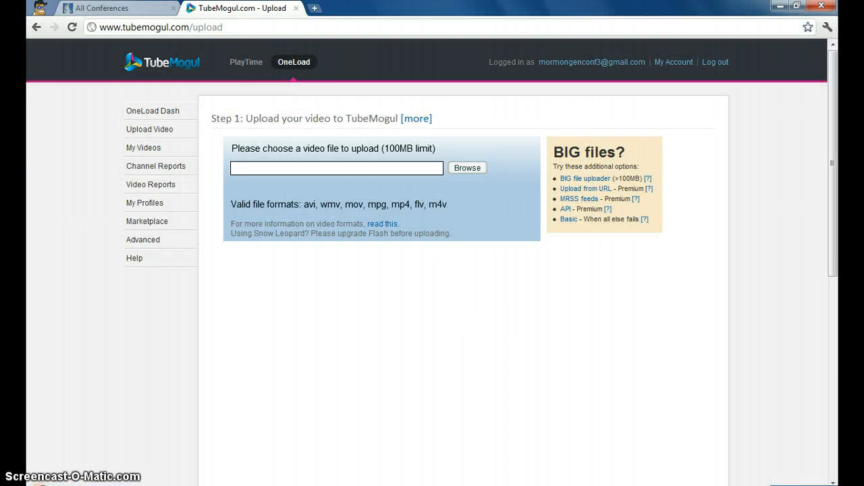
{"action": "left_click", "coordinate": [135, 8]}
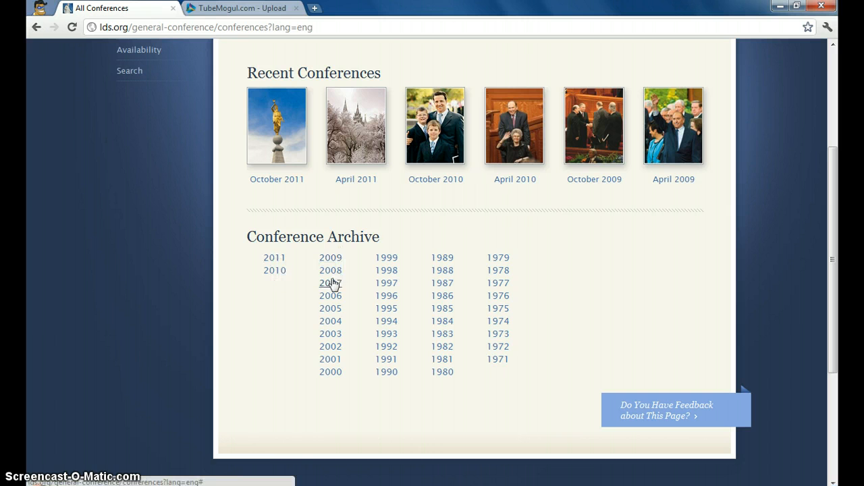
{"action": "left_click", "coordinate": [274, 258]}
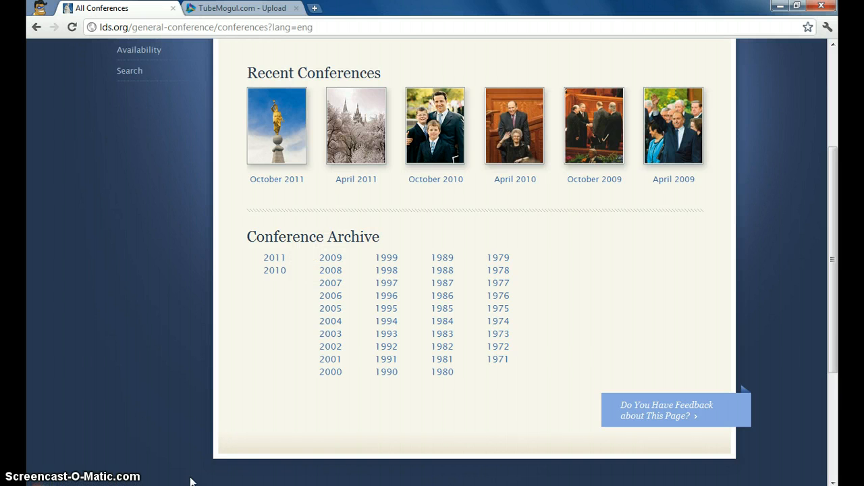
- Return to the timeframe selection and submit limits from October 2004 as the beginning to October 2008 as the ending
{"action": "left_click", "coordinate": [191, 485]}
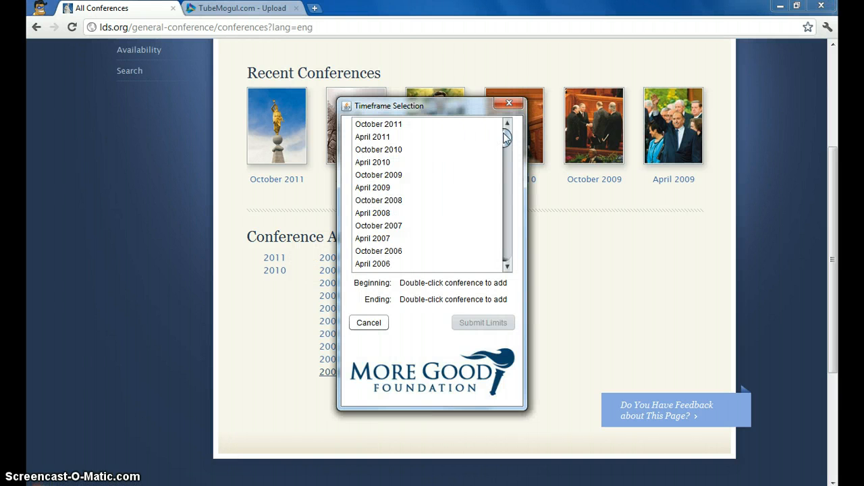
{"action": "mouse_move", "coordinate": [506, 137]}
{"action": "left_mouse_down"}
{"action": "mouse_move", "coordinate": [506, 169]}
{"action": "mouse_move", "coordinate": [506, 128]}
{"action": "left_mouse_up"}
{"action": "left_click", "coordinate": [409, 202]}
{"action": "double_click", "coordinate": [409, 202]}
{"action": "scroll", "coordinate": [439, 206], "scroll_direction": "down", "scroll_amount": 1}
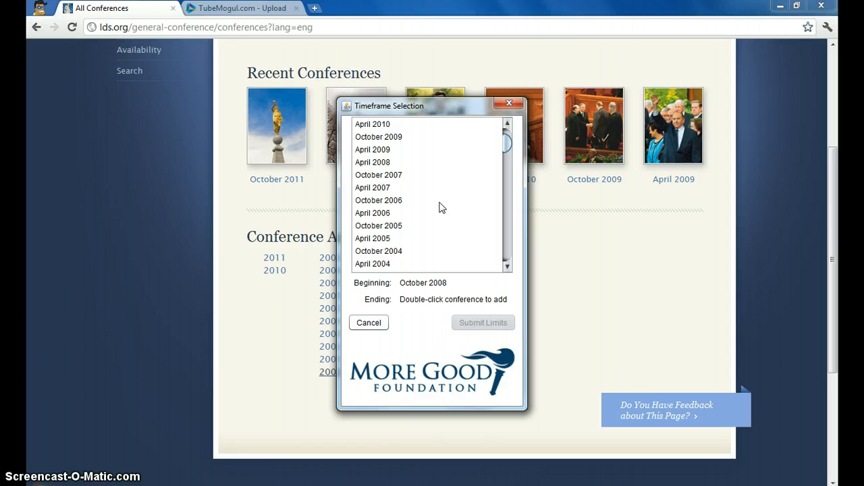
{"action": "left_click", "coordinate": [406, 252]}
{"action": "double_click", "coordinate": [407, 252]}
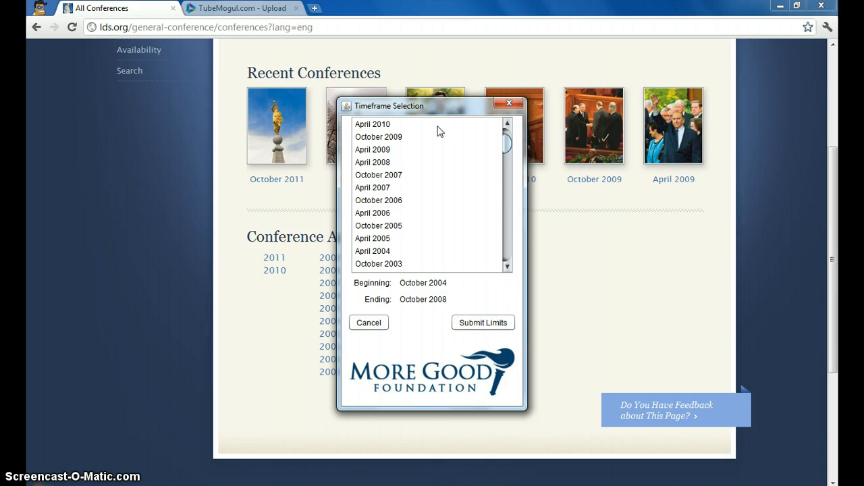
{"action": "left_click_drag", "start_coordinate": [508, 142], "coordinate": [511, 120]}
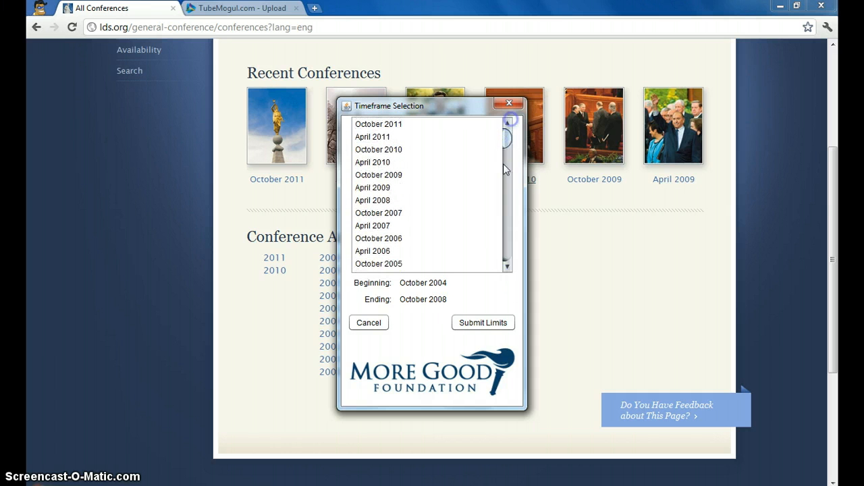
{"action": "left_click", "coordinate": [470, 322]}
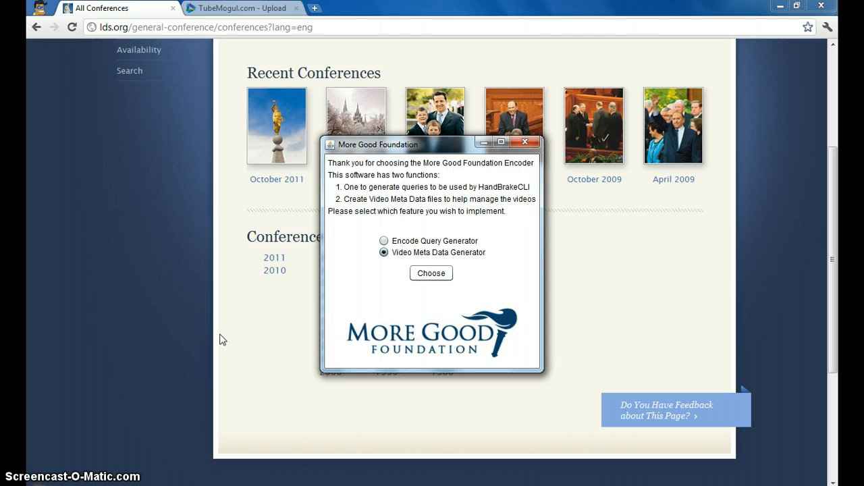
- Open the October 2008 conference from the archive in Chrome and look over its list of sessions and talks
{"action": "left_click", "coordinate": [227, 311]}
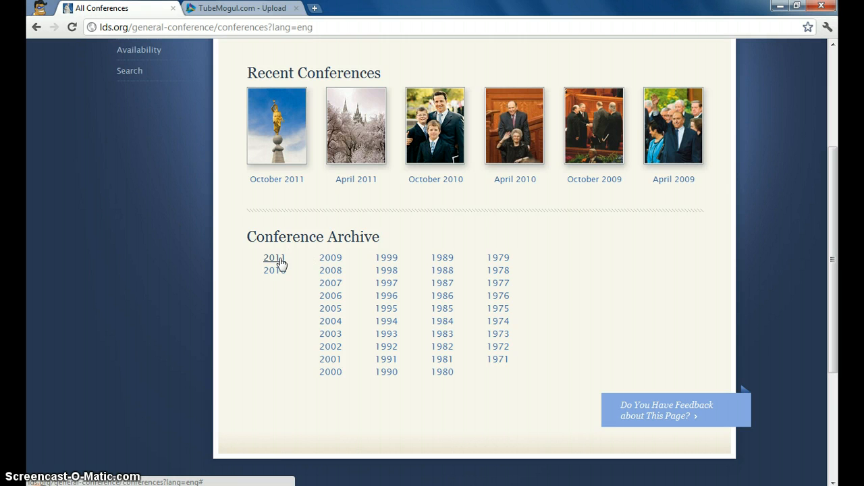
{"action": "left_click", "coordinate": [331, 270]}
{"action": "left_click", "coordinate": [389, 266]}
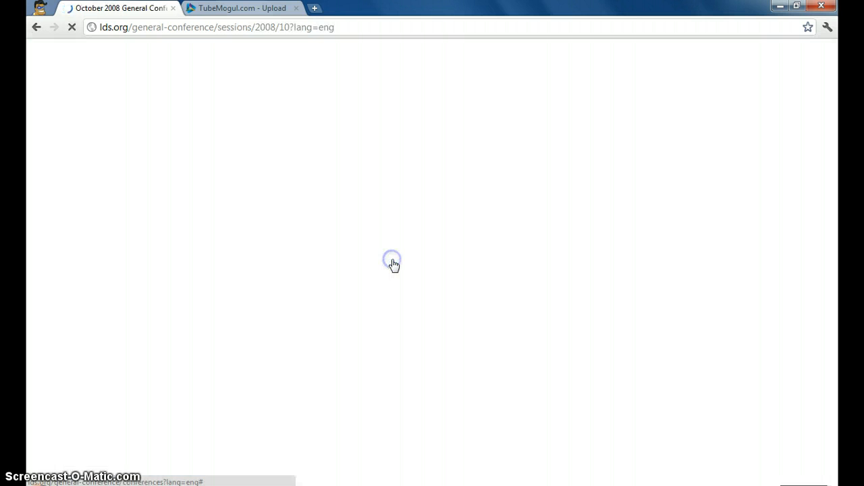
{"action": "scroll", "coordinate": [443, 242], "scroll_direction": "down", "scroll_amount": 2}
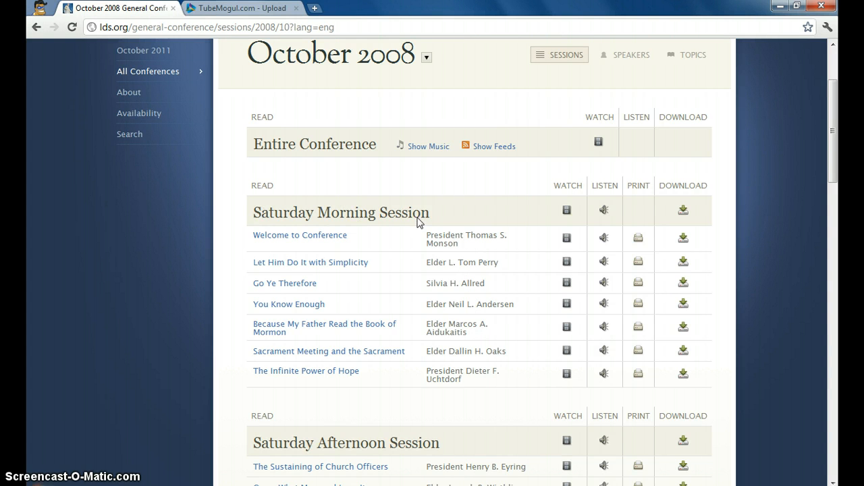
{"action": "scroll", "coordinate": [418, 223], "scroll_direction": "down", "scroll_amount": 3}
{"action": "scroll", "coordinate": [403, 257], "scroll_direction": "up", "scroll_amount": 5}
- Examine the languages offered for the October 2008 conference page without changing the page language
{"action": "left_click", "coordinate": [702, 134]}
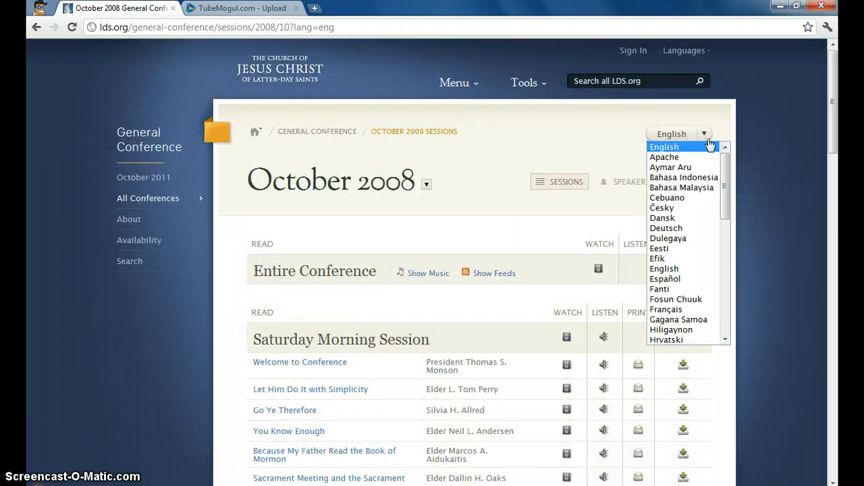
{"action": "scroll", "coordinate": [685, 236], "scroll_direction": "down", "scroll_amount": 10}
{"action": "scroll", "coordinate": [685, 236], "scroll_direction": "up", "scroll_amount": 10}
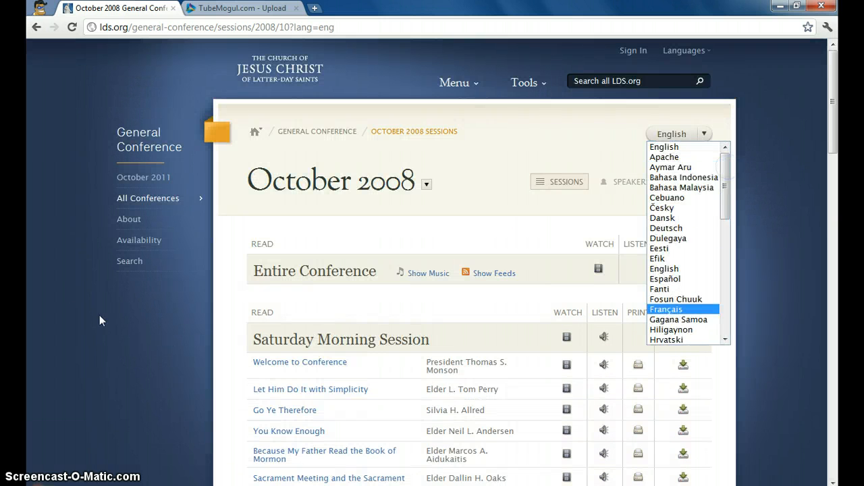
{"action": "left_click", "coordinate": [68, 288]}
- Switch to the More Good Foundation Metadata Generator and add all available conferences to the selection
{"action": "left_click", "coordinate": [96, 484]}
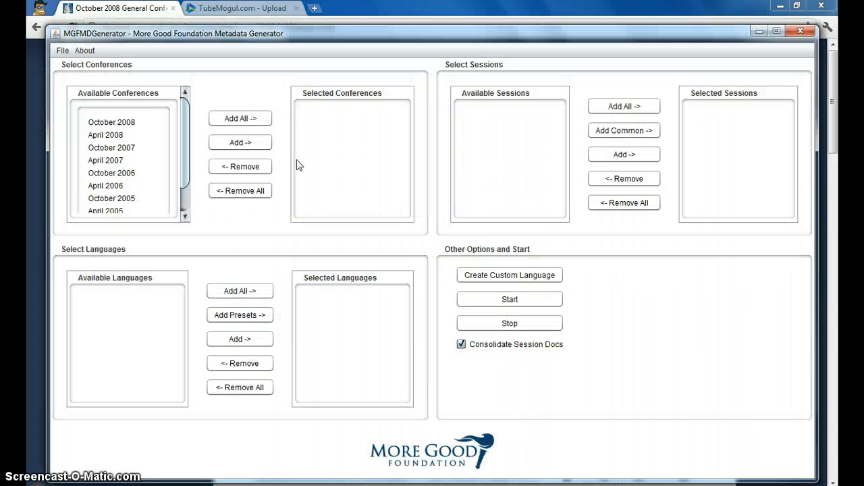
{"action": "left_click", "coordinate": [121, 122]}
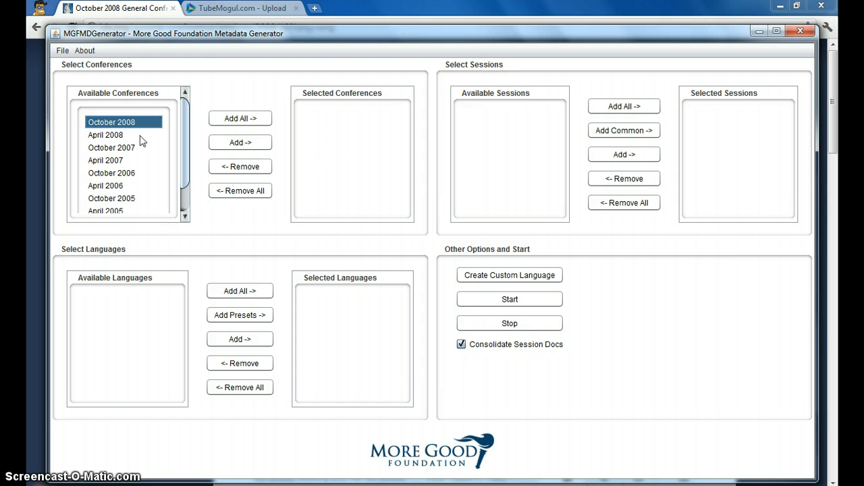
{"action": "left_click", "coordinate": [250, 121]}
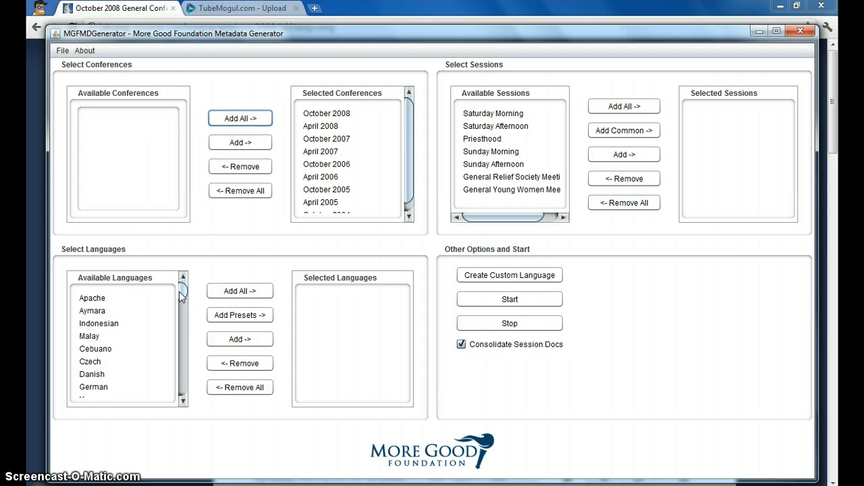
- Compare the generator's available languages with the language list on the October 2008 page in Chrome, and return to the generator
{"action": "left_click_drag", "start_coordinate": [185, 292], "coordinate": [185, 405]}
{"action": "left_click", "coordinate": [536, 5]}
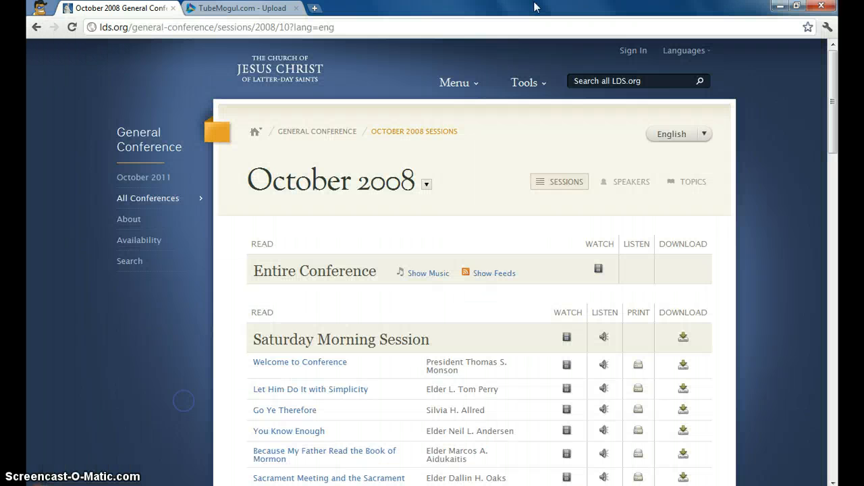
{"action": "left_click", "coordinate": [704, 136]}
{"action": "mouse_move", "coordinate": [727, 178]}
{"action": "left_mouse_down"}
{"action": "mouse_move", "coordinate": [729, 280]}
{"action": "mouse_move", "coordinate": [730, 166]}
{"action": "left_mouse_up"}
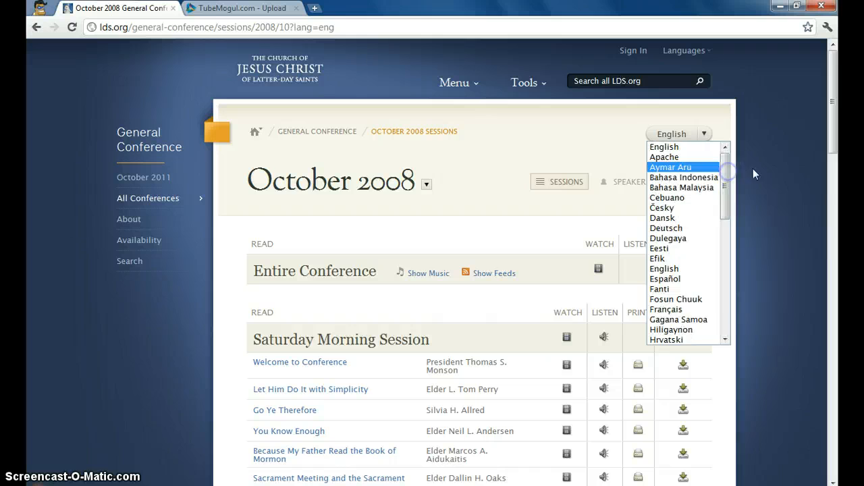
{"action": "left_click", "coordinate": [752, 169]}
{"action": "key", "text": "alt+Tab"}
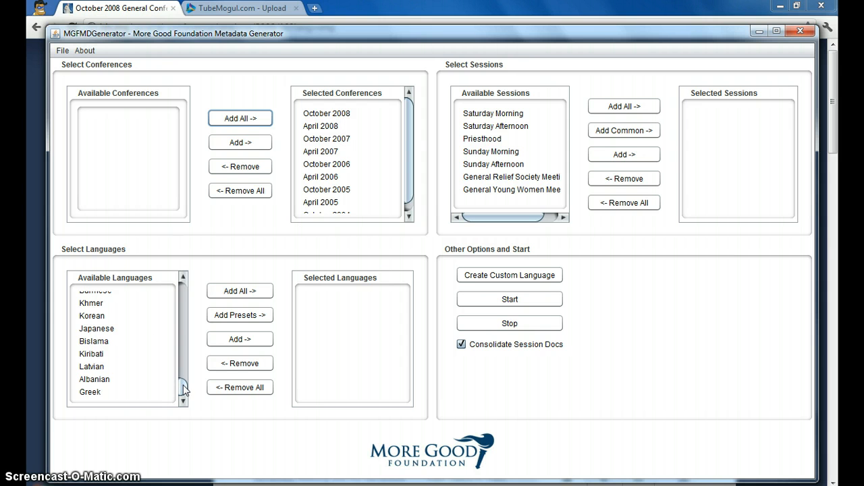
{"action": "left_click_drag", "start_coordinate": [183, 385], "coordinate": [183, 289]}
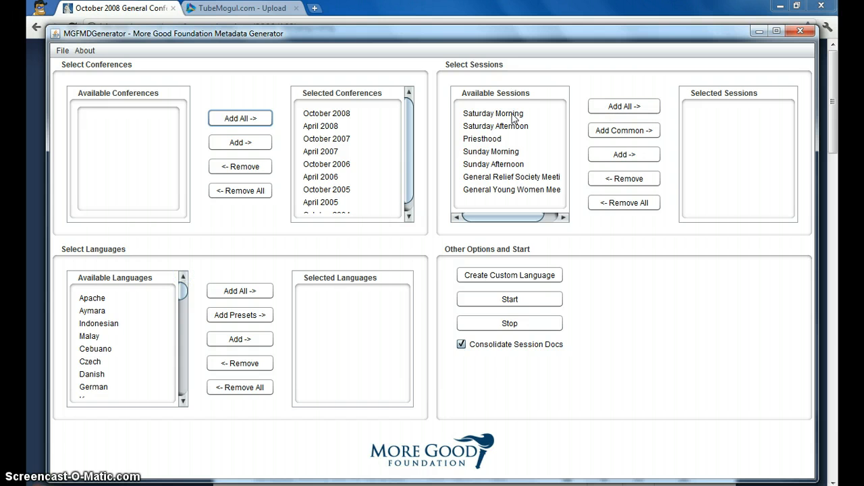
- Add the preset languages to the selected languages, including Cantonese and Mandarin
{"action": "left_click", "coordinate": [507, 191]}
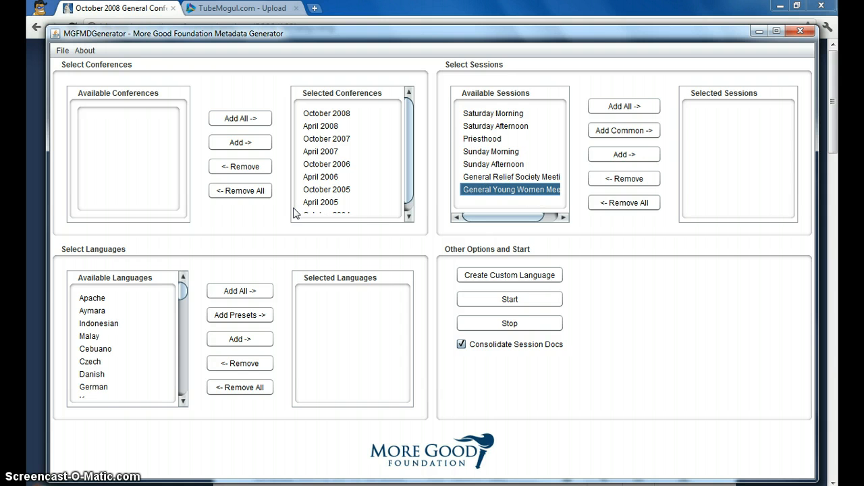
{"action": "left_click", "coordinate": [243, 314]}
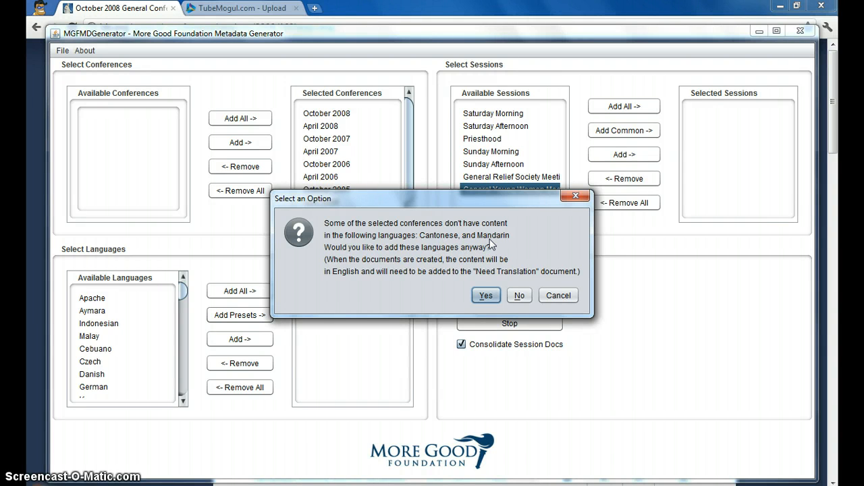
{"action": "left_click", "coordinate": [486, 296]}
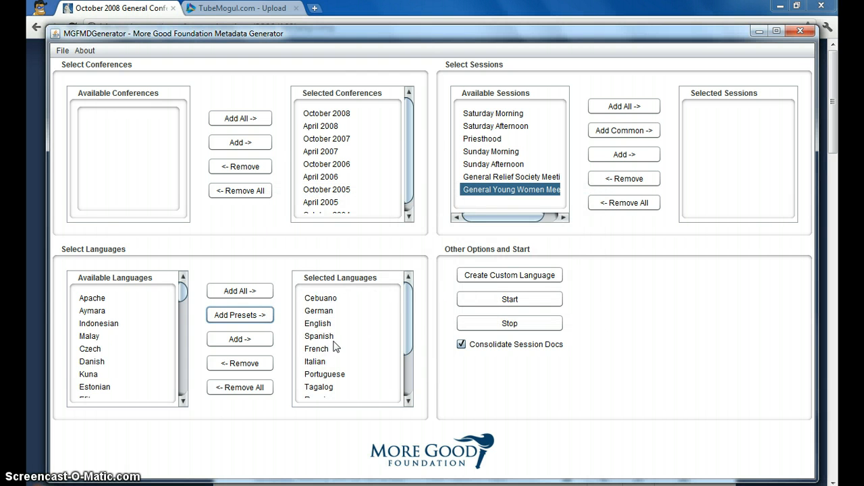
- Add the common conference sessions, Saturday Morning through Sunday Afternoon, to the selected sessions
{"action": "left_click_drag", "start_coordinate": [407, 309], "coordinate": [329, 321]}
{"action": "left_click", "coordinate": [622, 132]}
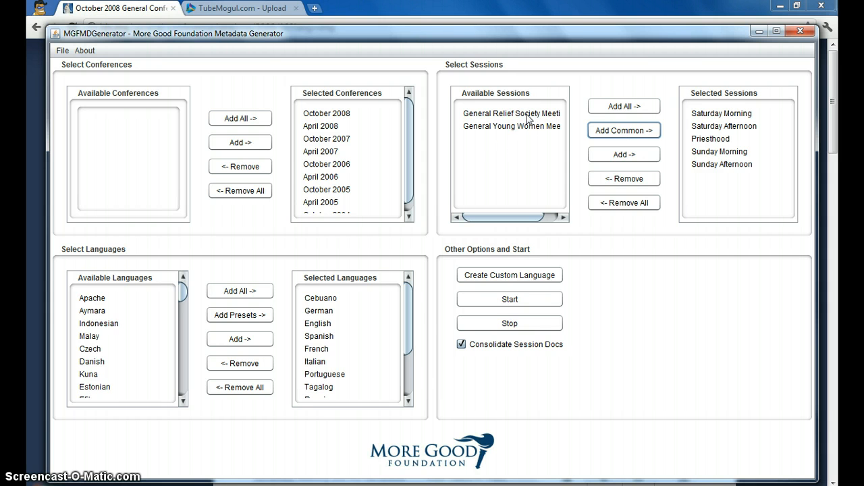
{"action": "left_click_drag", "start_coordinate": [409, 299], "coordinate": [411, 262]}
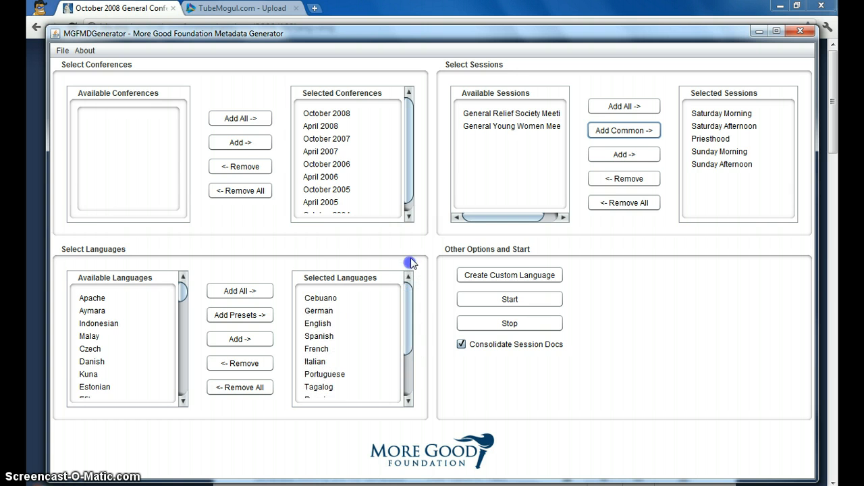
- View the fields for creating a custom language and close the dialog without creating one
{"action": "left_click", "coordinate": [519, 273]}
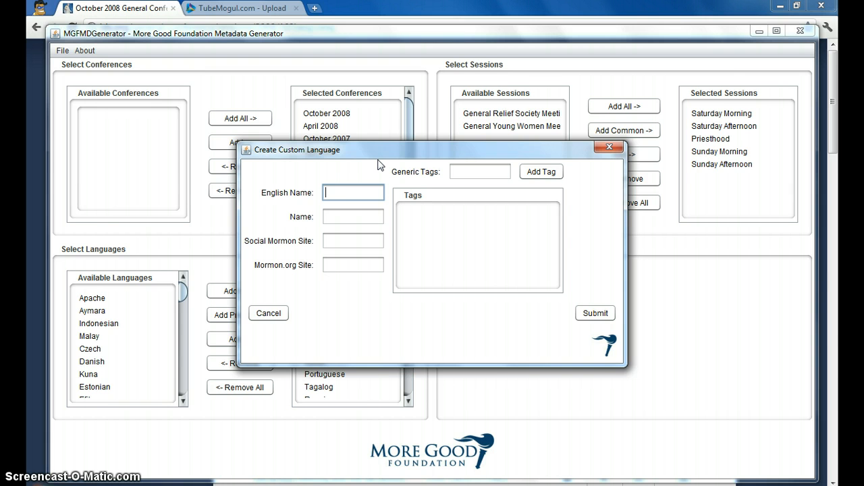
{"action": "left_click", "coordinate": [610, 147]}
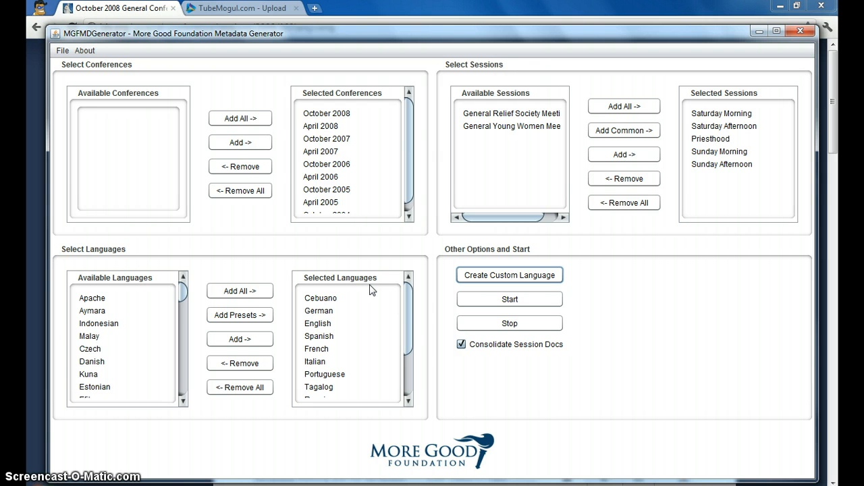
{"action": "left_click_drag", "start_coordinate": [409, 300], "coordinate": [401, 179]}
- Remove every conference from April 2008 back to October 2004 from the selection, keeping only October 2008
{"action": "double_click", "coordinate": [339, 128]}
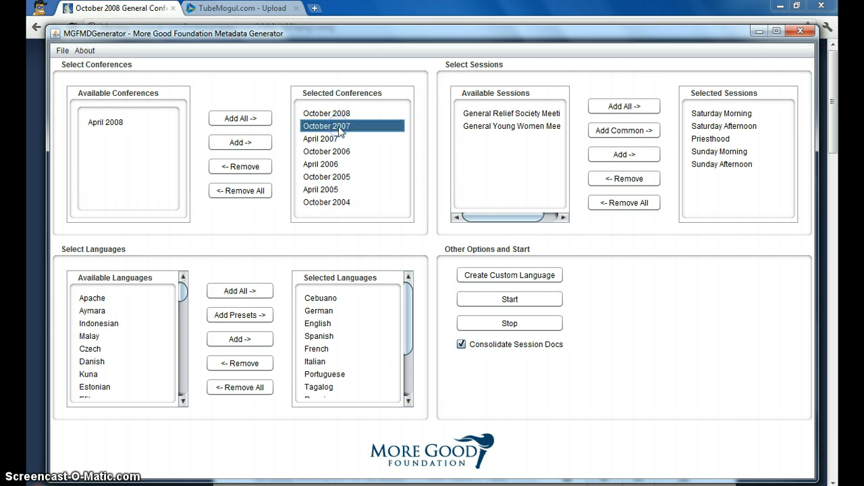
{"action": "left_click", "coordinate": [242, 166]}
{"action": "left_click", "coordinate": [320, 125]}
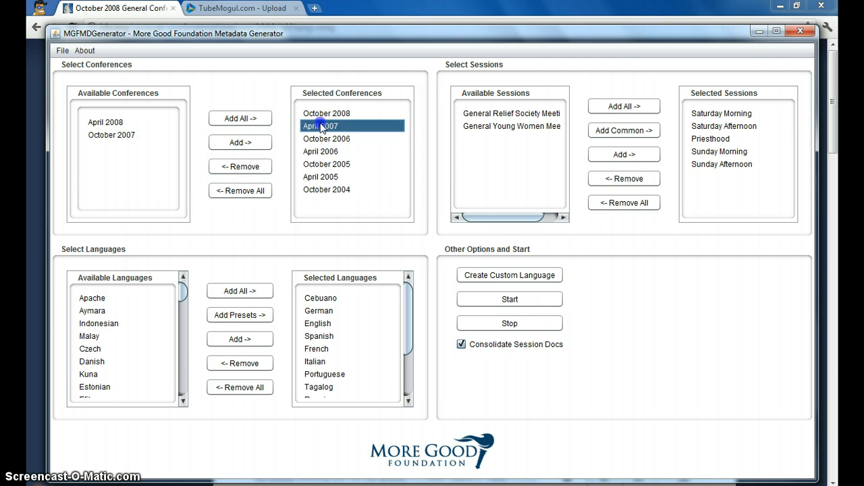
{"action": "left_click", "coordinate": [248, 167]}
{"action": "left_click", "coordinate": [250, 167]}
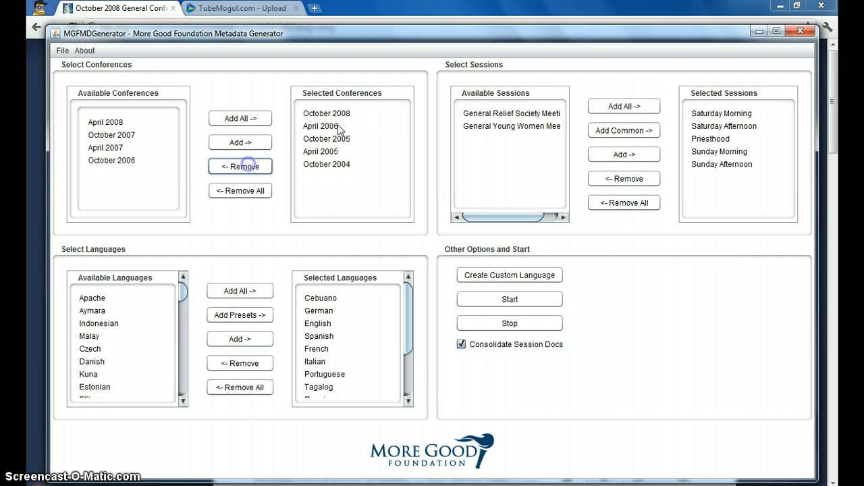
{"action": "left_click", "coordinate": [254, 166]}
{"action": "left_click", "coordinate": [330, 127]}
{"action": "double_click", "coordinate": [331, 127]}
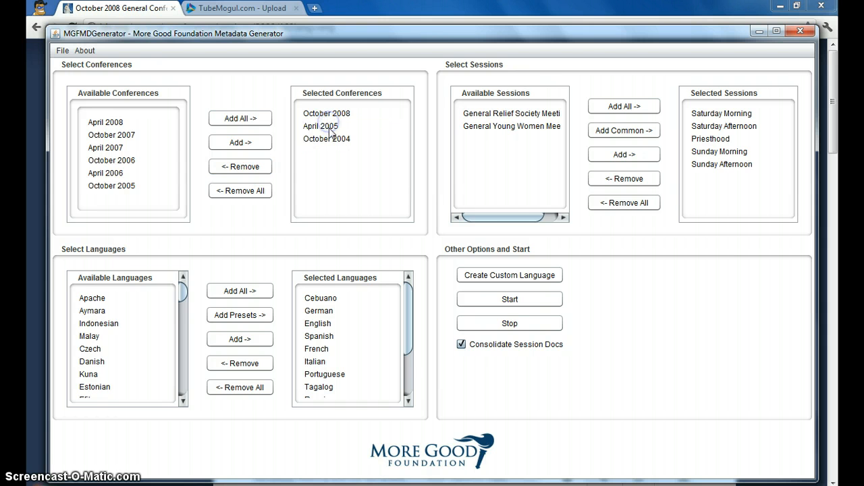
{"action": "double_click", "coordinate": [330, 127]}
{"action": "double_click", "coordinate": [331, 129]}
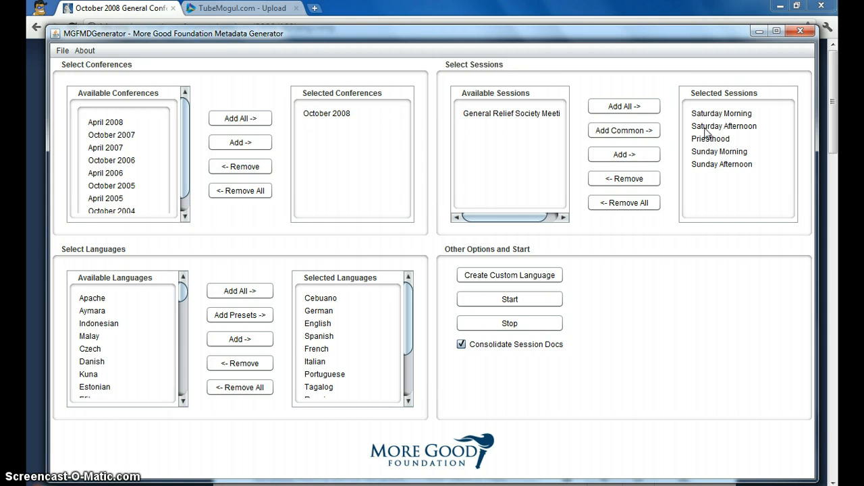
- Remove the Priesthood, Sunday Morning and Sunday Afternoon sessions from the selected sessions
{"action": "double_click", "coordinate": [723, 138]}
{"action": "left_click", "coordinate": [724, 139]}
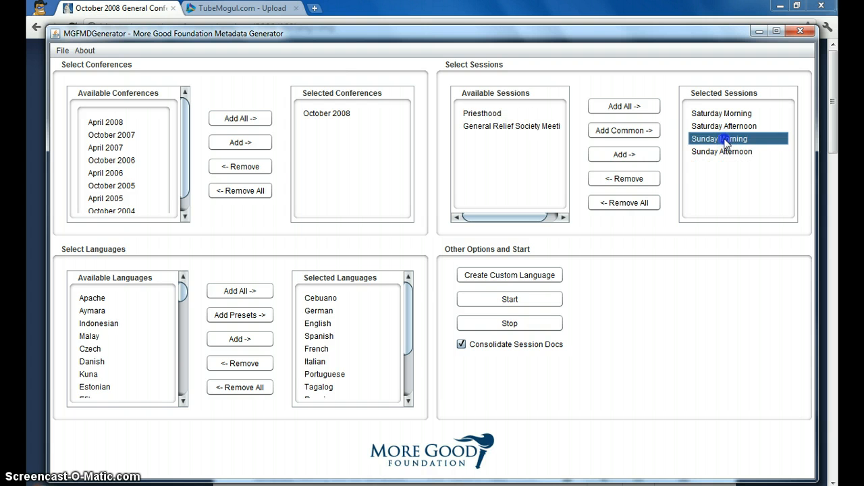
{"action": "double_click", "coordinate": [724, 139]}
{"action": "double_click", "coordinate": [699, 138]}
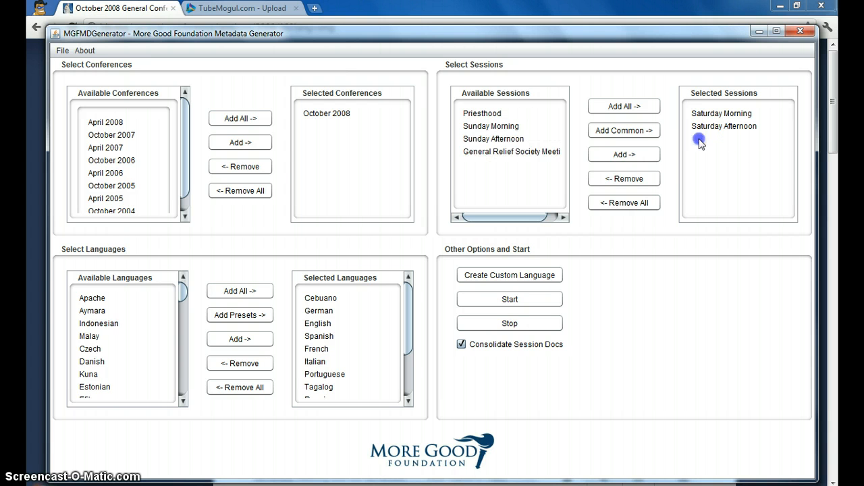
- Remove Cebuano, Spanish, French and Italian from the selected languages
{"action": "double_click", "coordinate": [333, 298]}
{"action": "double_click", "coordinate": [331, 324]}
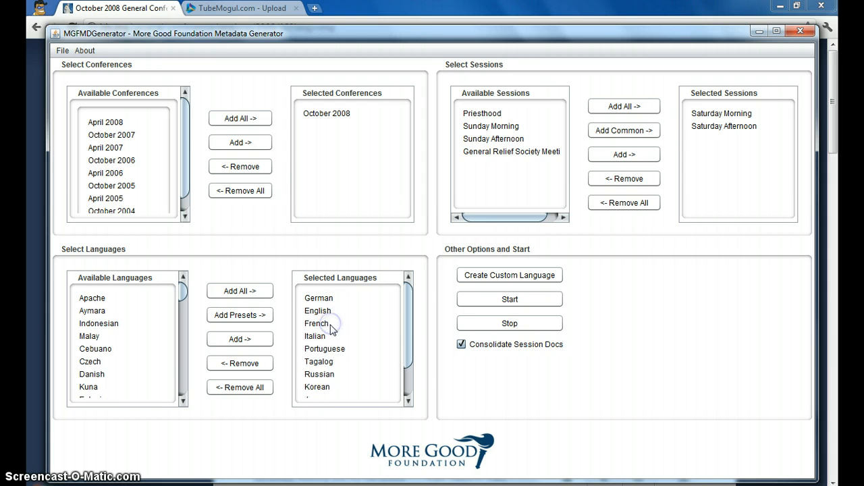
{"action": "left_click", "coordinate": [331, 323]}
{"action": "double_click", "coordinate": [324, 324]}
{"action": "left_click", "coordinate": [314, 325]}
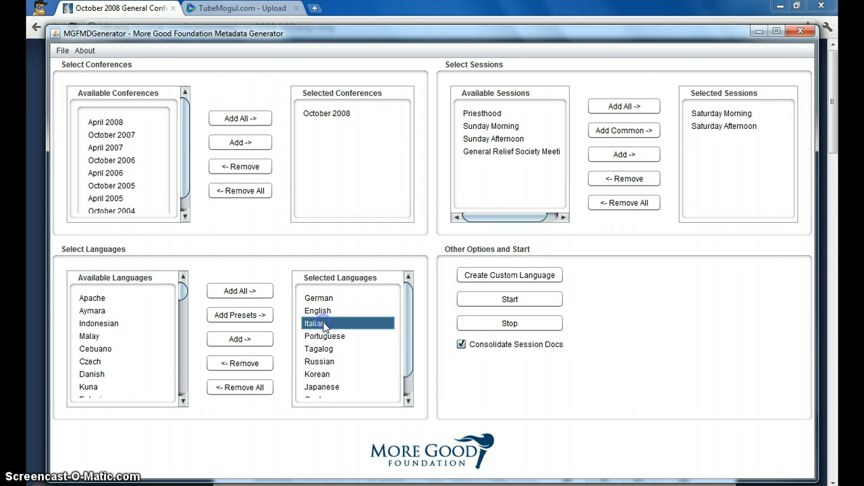
{"action": "double_click", "coordinate": [313, 324]}
- Remove Portuguese, Tagalog and Russian from the selected languages
{"action": "left_click", "coordinate": [312, 325]}
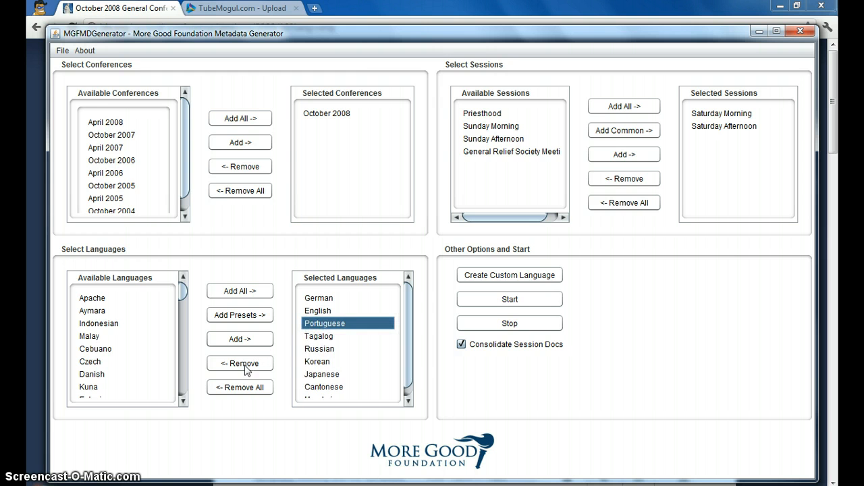
{"action": "left_click", "coordinate": [241, 365]}
{"action": "left_click", "coordinate": [338, 324]}
{"action": "left_click", "coordinate": [243, 364]}
{"action": "left_click", "coordinate": [320, 324]}
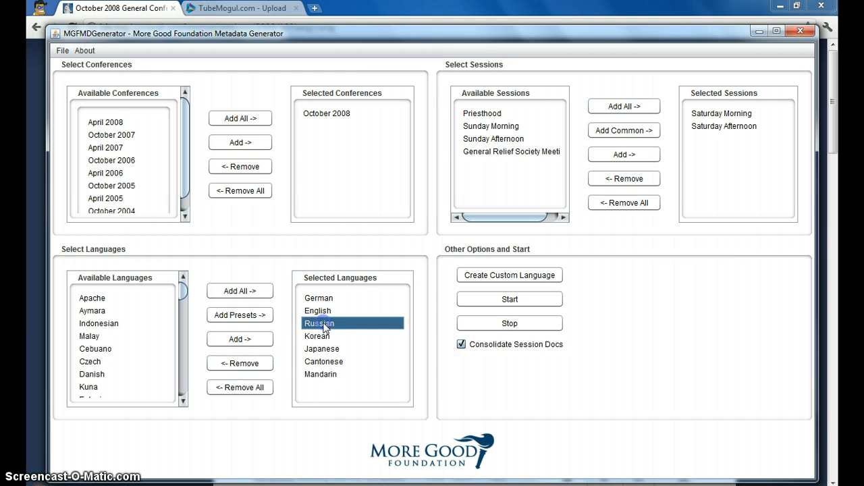
{"action": "left_click", "coordinate": [250, 365]}
- Remove Korean, Japanese and Mandarin from the selected languages and start generating the metadata documents
{"action": "left_click", "coordinate": [324, 324]}
{"action": "left_click", "coordinate": [243, 364]}
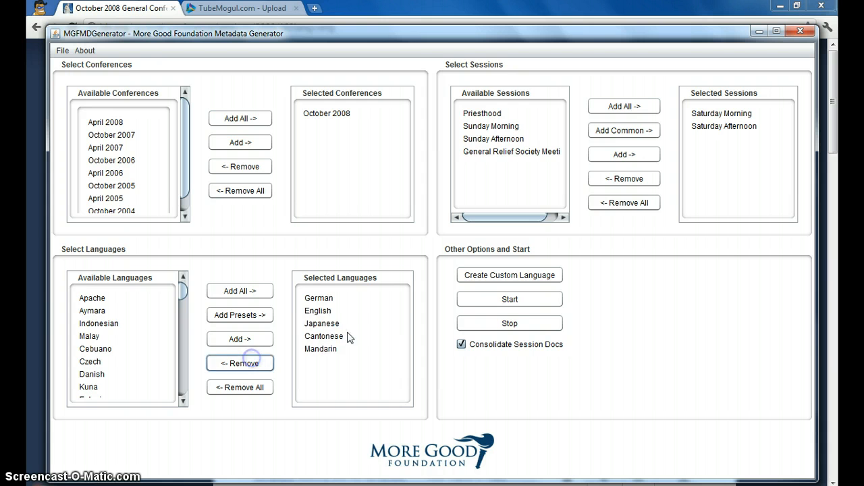
{"action": "left_click", "coordinate": [336, 325]}
{"action": "left_click", "coordinate": [240, 365]}
{"action": "left_click", "coordinate": [332, 337]}
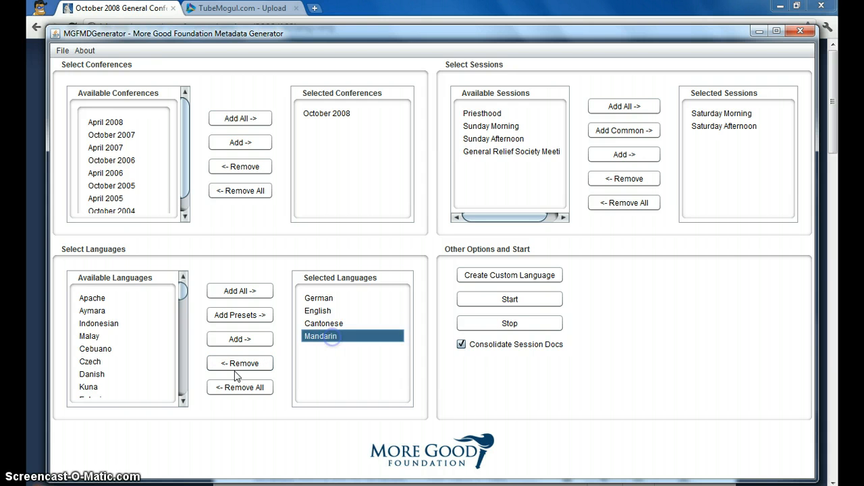
{"action": "left_click", "coordinate": [238, 366]}
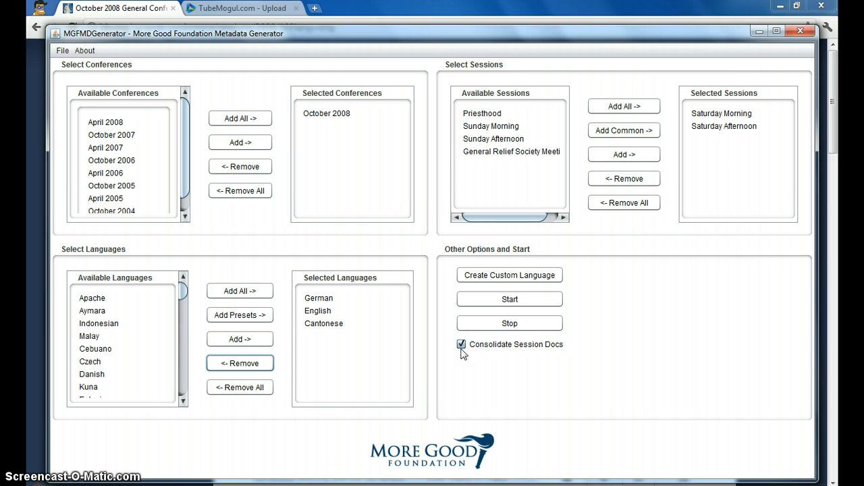
{"action": "left_click", "coordinate": [519, 304]}
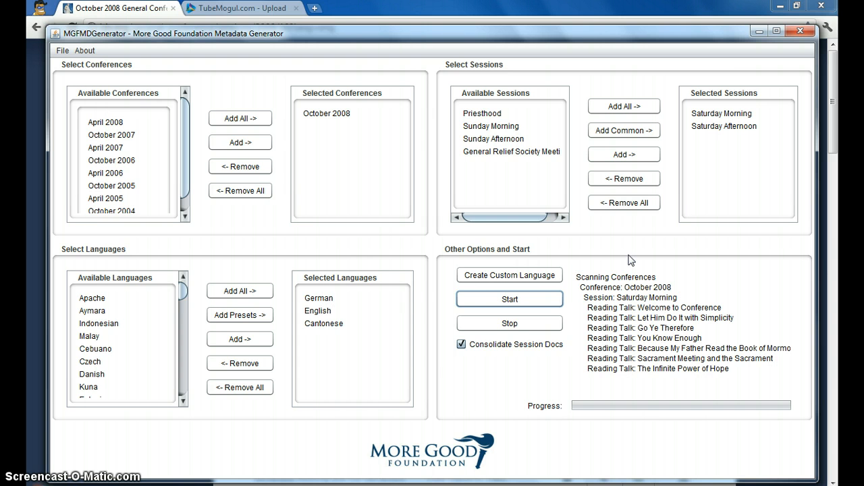
- Switch to the browser and open the Welcome to Conference talk from the October 2008 Saturday Morning session
{"action": "left_click", "coordinate": [578, 4]}
{"action": "scroll", "coordinate": [117, 340], "scroll_direction": "down", "scroll_amount": 1}
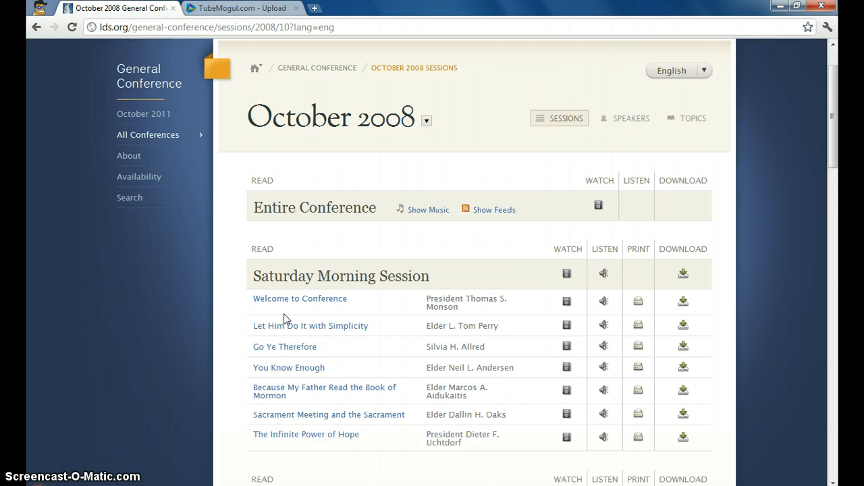
{"action": "left_click", "coordinate": [302, 305]}
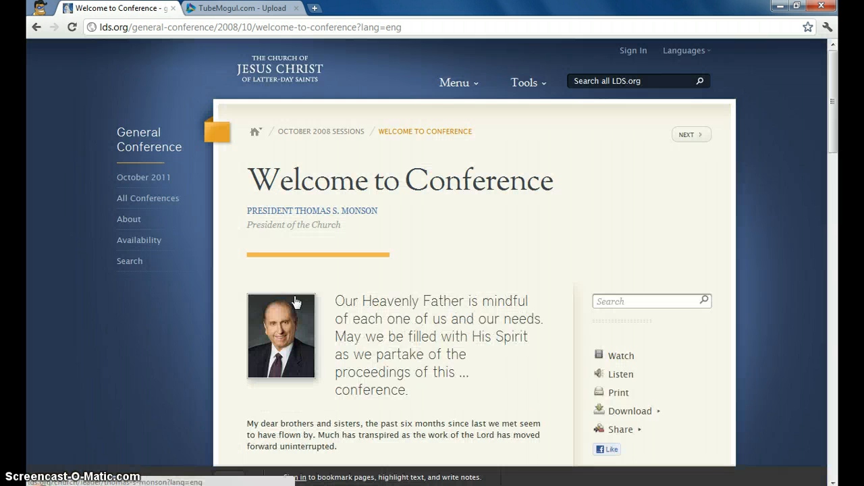
{"action": "scroll", "coordinate": [513, 244], "scroll_direction": "down", "scroll_amount": 2}
{"action": "scroll", "coordinate": [465, 172], "scroll_direction": "up", "scroll_amount": 2}
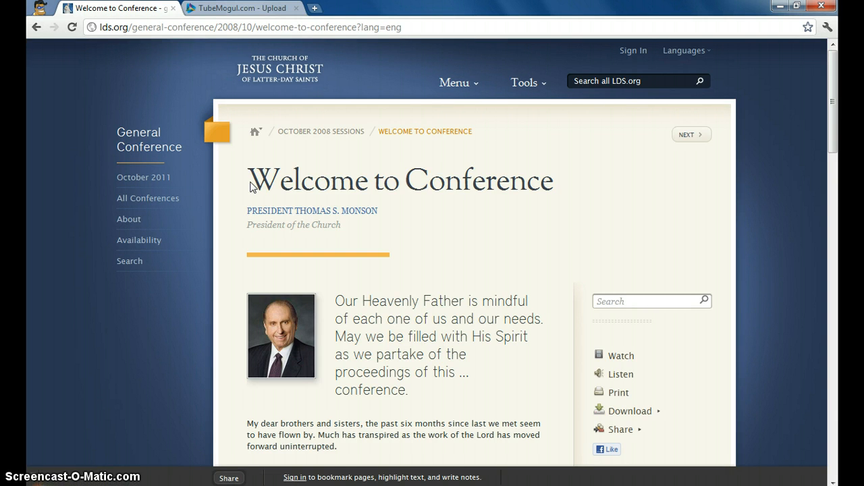
- Highlight the talk's title and its opening summary paragraph on the page
{"action": "left_click_drag", "start_coordinate": [250, 182], "coordinate": [484, 183]}
{"action": "left_click", "coordinate": [505, 225]}
{"action": "left_click", "coordinate": [338, 298]}
{"action": "left_click_drag", "start_coordinate": [338, 298], "coordinate": [486, 384]}
{"action": "left_click", "coordinate": [487, 384]}
- View the talk page's source, highlight its keywords and description metadata, and close the source view
{"action": "key", "text": "ctrl+u"}
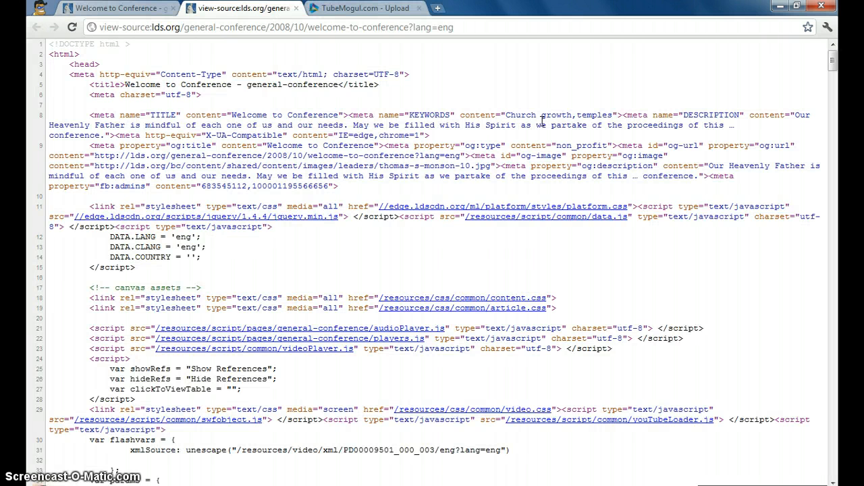
{"action": "left_click_drag", "start_coordinate": [390, 115], "coordinate": [619, 115]}
{"action": "left_click", "coordinate": [619, 116]}
{"action": "left_click_drag", "start_coordinate": [795, 115], "coordinate": [100, 137]}
{"action": "left_click", "coordinate": [303, 115]}
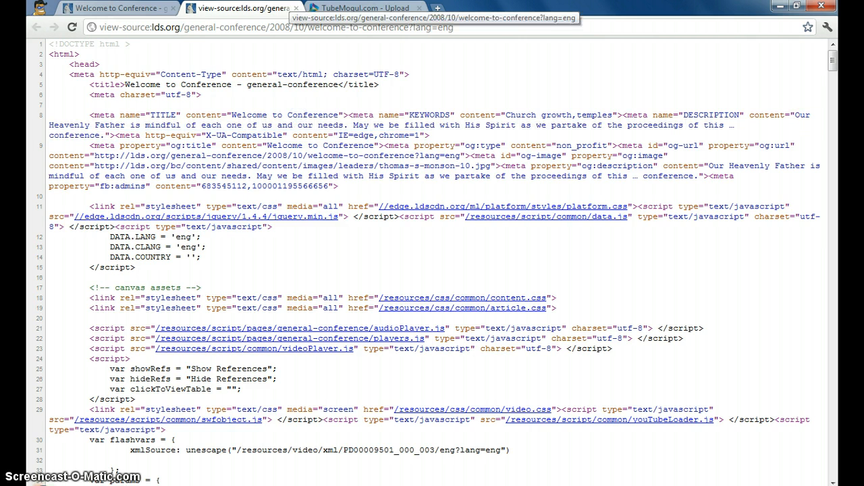
{"action": "left_click", "coordinate": [296, 8]}
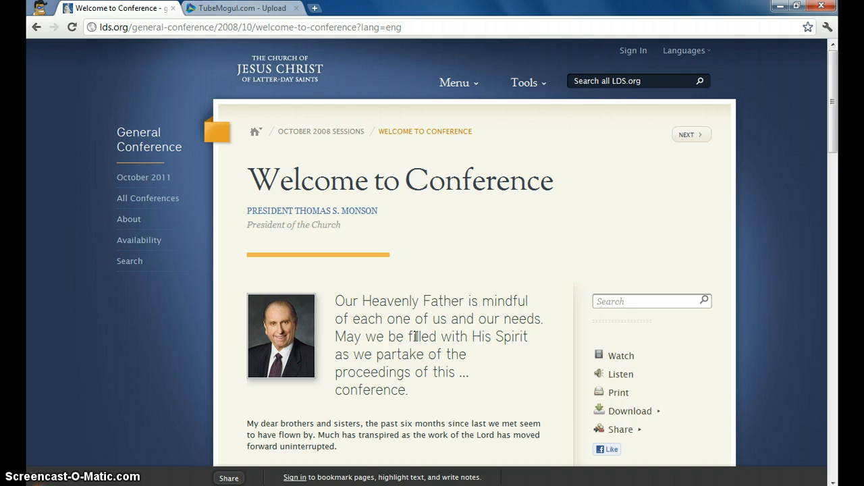
- Look over the talk page, check the progress log in the metadata generator and return to the browser
{"action": "scroll", "coordinate": [487, 335], "scroll_direction": "down", "scroll_amount": 1}
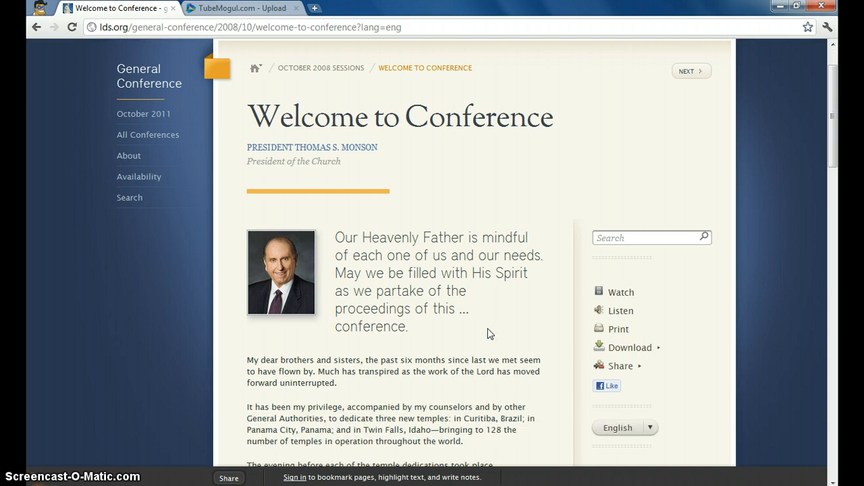
{"action": "scroll", "coordinate": [487, 328], "scroll_direction": "up", "scroll_amount": 1}
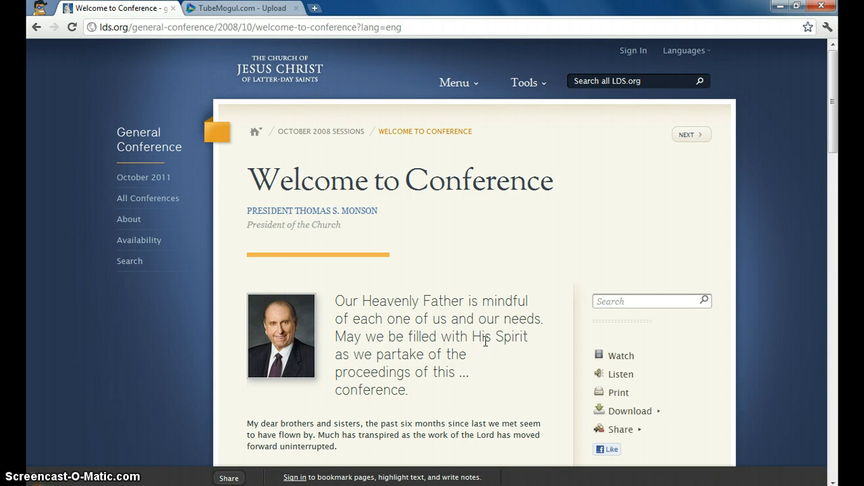
{"action": "scroll", "coordinate": [585, 417], "scroll_direction": "down", "scroll_amount": 3}
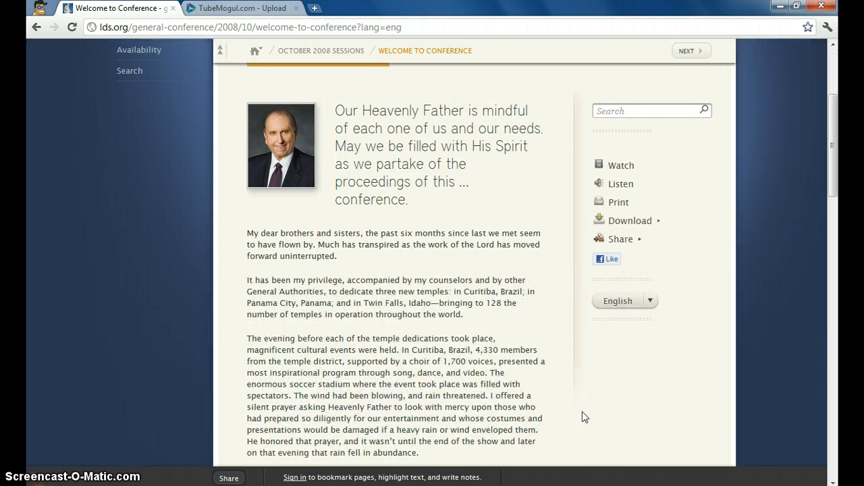
{"action": "key", "text": "alt+Tab"}
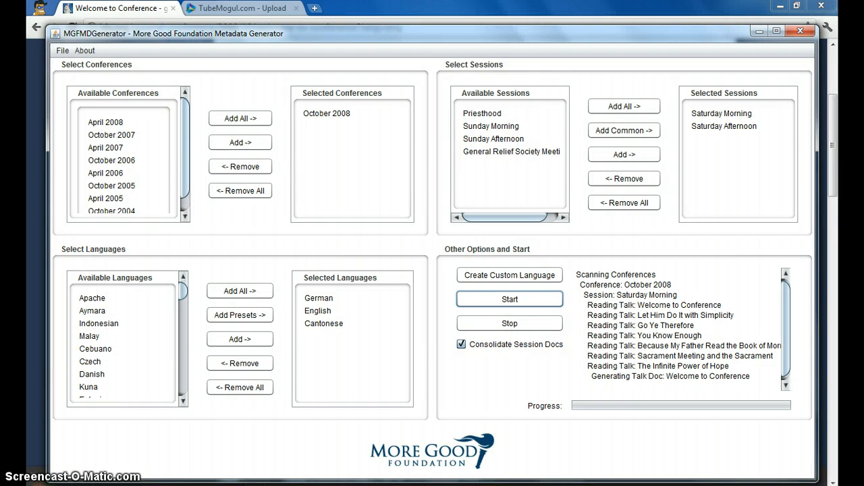
{"action": "key", "text": "alt+Tab"}
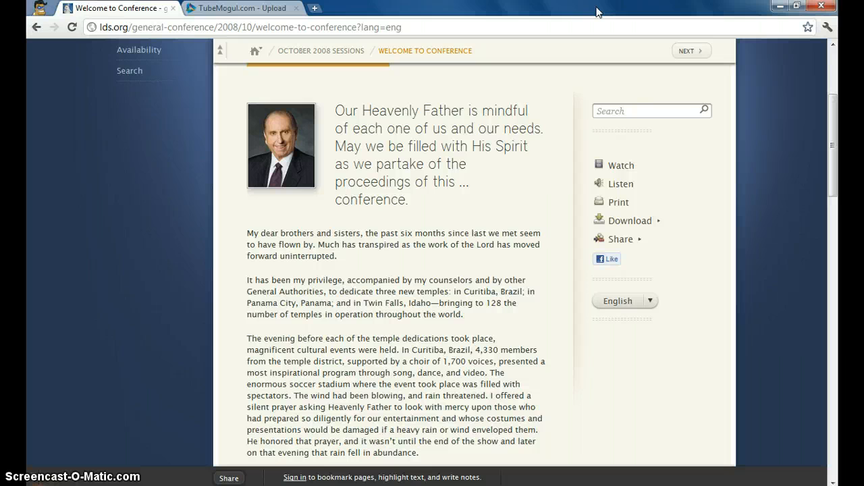
- Show the talk in Deutsch, check its other available languages and switch the page back to English
{"action": "left_click", "coordinate": [646, 302]}
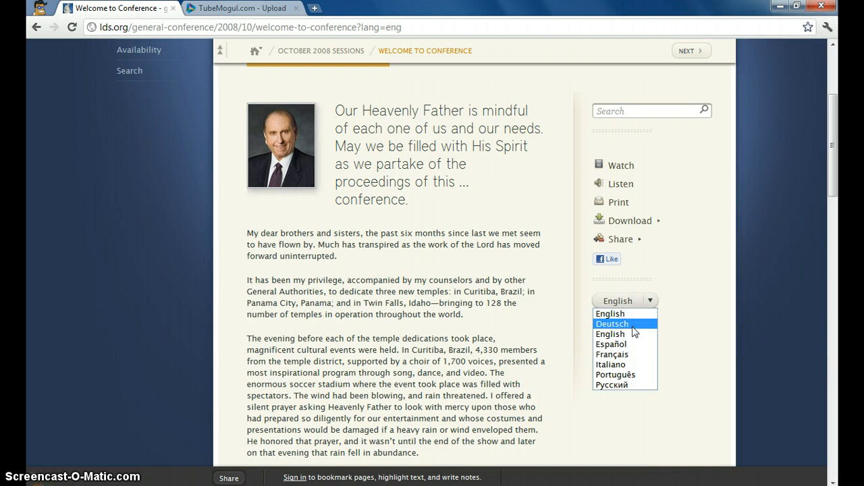
{"action": "left_click", "coordinate": [621, 325]}
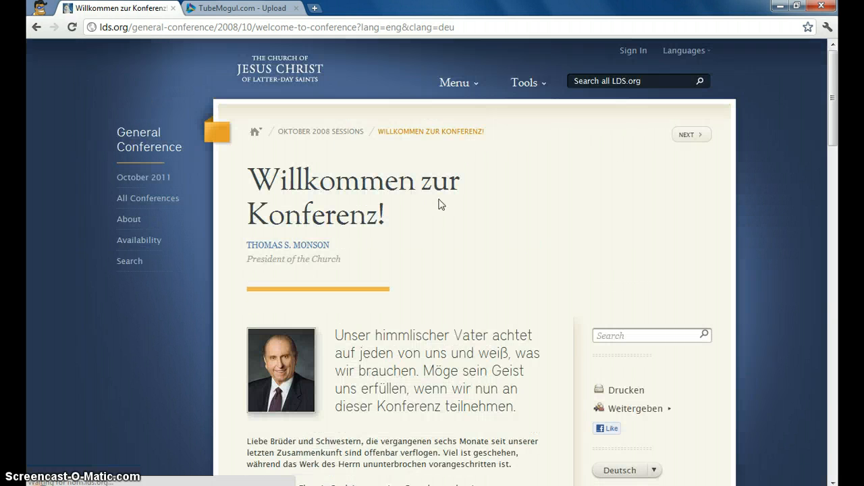
{"action": "left_click", "coordinate": [653, 428]}
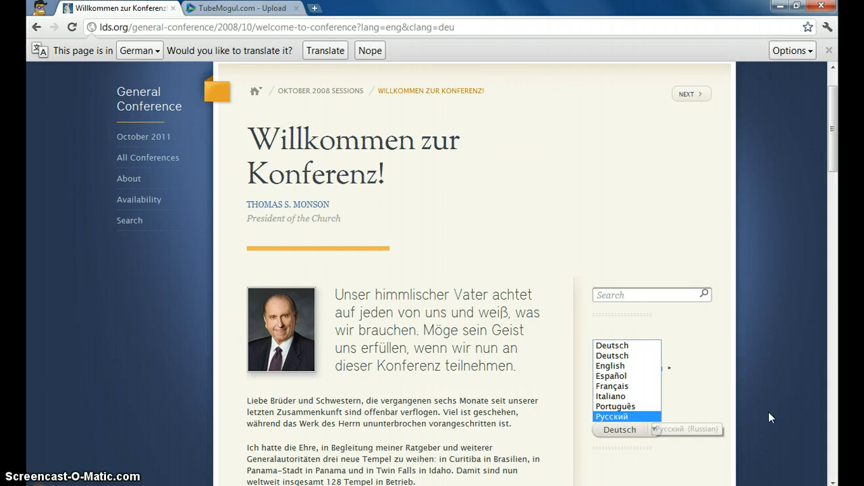
{"action": "left_click", "coordinate": [621, 365]}
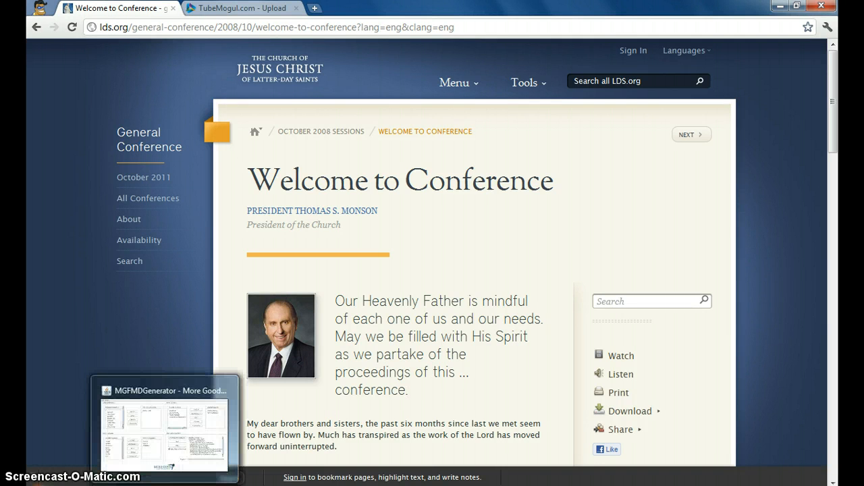
- Return to the generator and review the document locations in Documents Needing Translation.txt from the MetaDataDocuments folder, closing the file after reading
{"action": "left_click", "coordinate": [167, 484]}
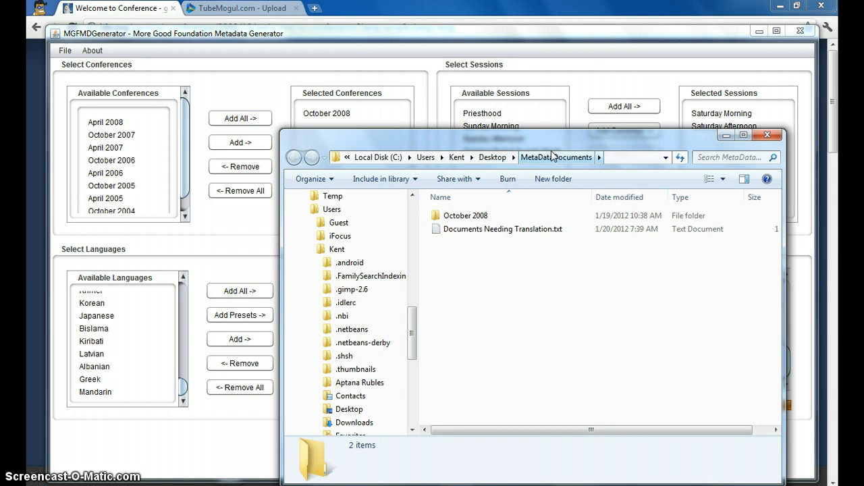
{"action": "double_click", "coordinate": [488, 231]}
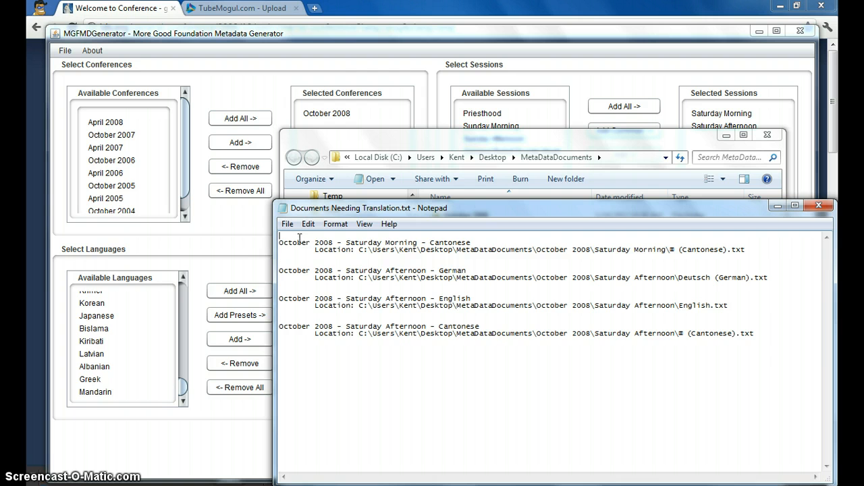
{"action": "left_click_drag", "start_coordinate": [314, 305], "coordinate": [786, 305]}
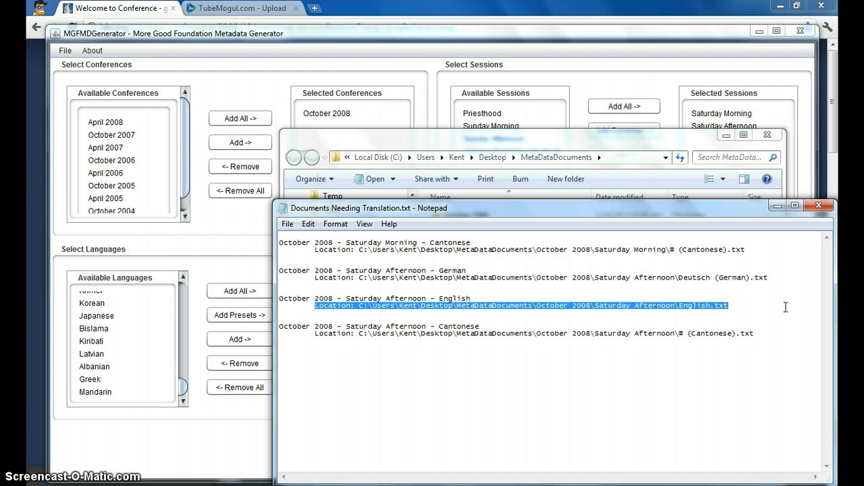
{"action": "left_click", "coordinate": [768, 307]}
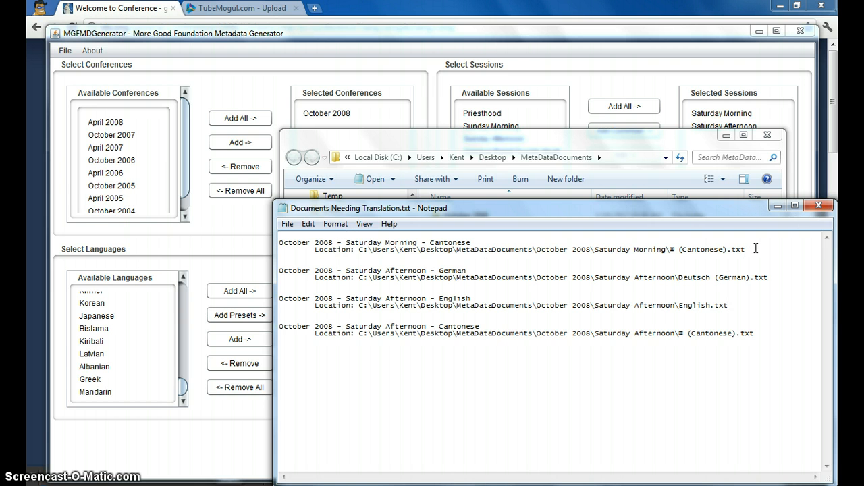
{"action": "left_click_drag", "start_coordinate": [280, 259], "coordinate": [278, 245]}
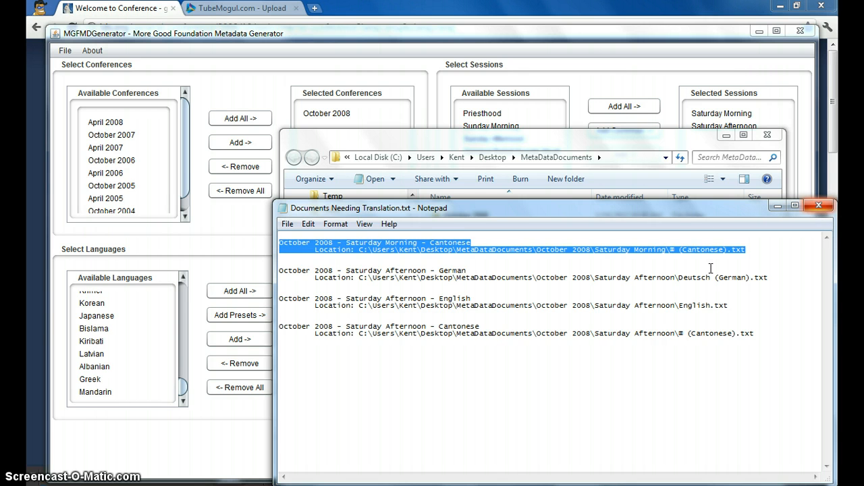
{"action": "left_click_drag", "start_coordinate": [725, 305], "coordinate": [576, 305]}
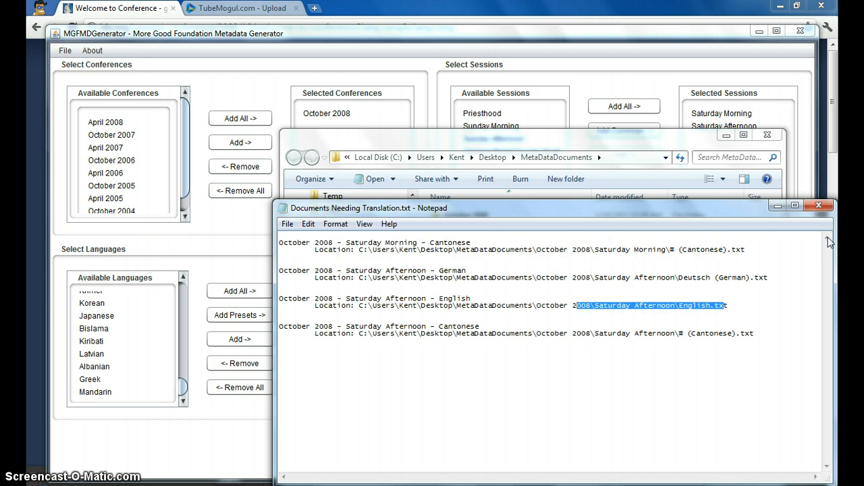
{"action": "left_click", "coordinate": [820, 204]}
- Open the Saturday Morning folder inside October 2008 and compare its language documents with the generator's consolidation option
{"action": "double_click", "coordinate": [465, 216]}
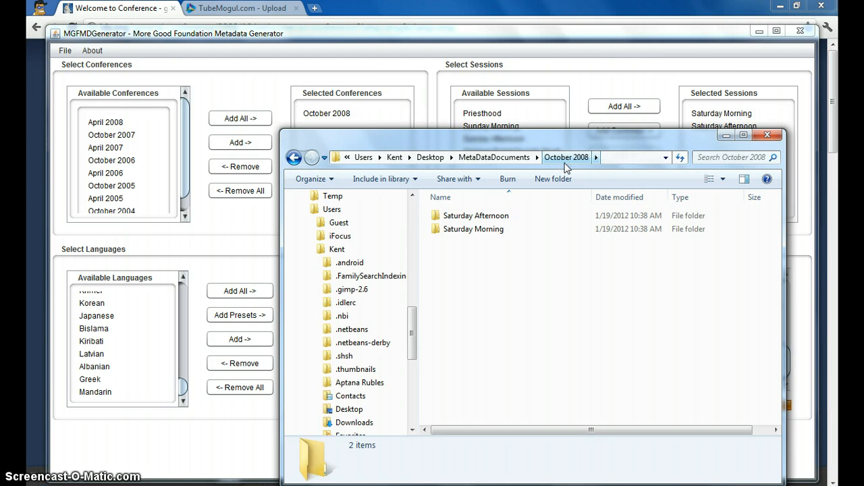
{"action": "double_click", "coordinate": [485, 234]}
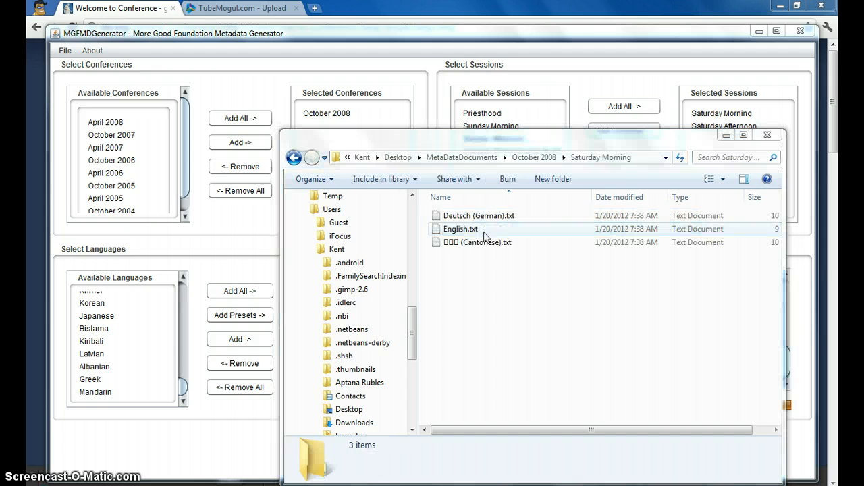
{"action": "left_click", "coordinate": [546, 65]}
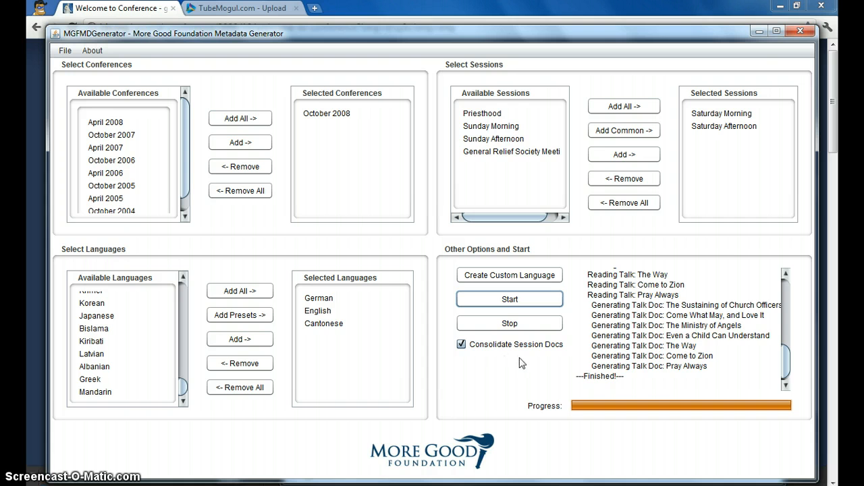
{"action": "key", "text": "alt+Tab"}
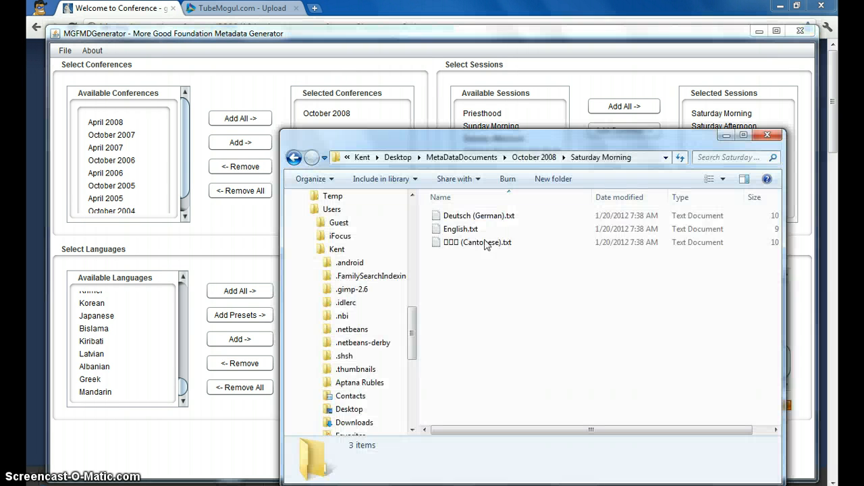
- Open English.txt from the Saturday Morning folder and enlarge its window to full screen
{"action": "key", "text": "Down"}
{"action": "key", "text": "Down"}
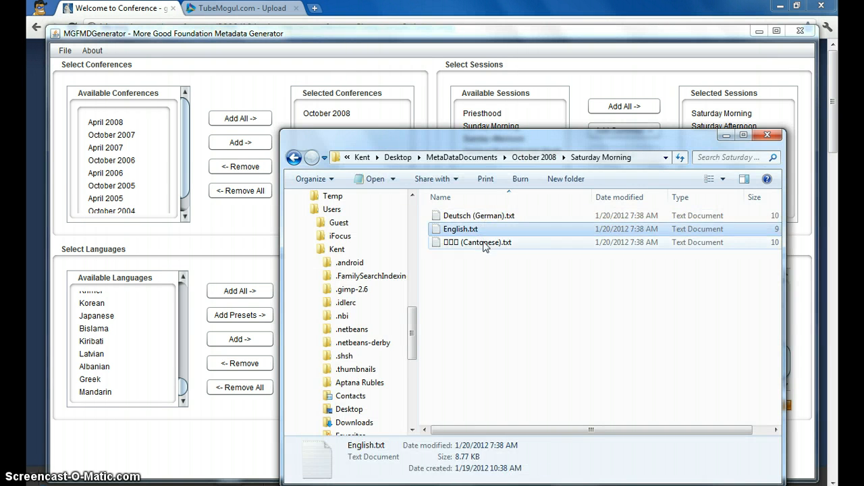
{"action": "key", "text": "Down"}
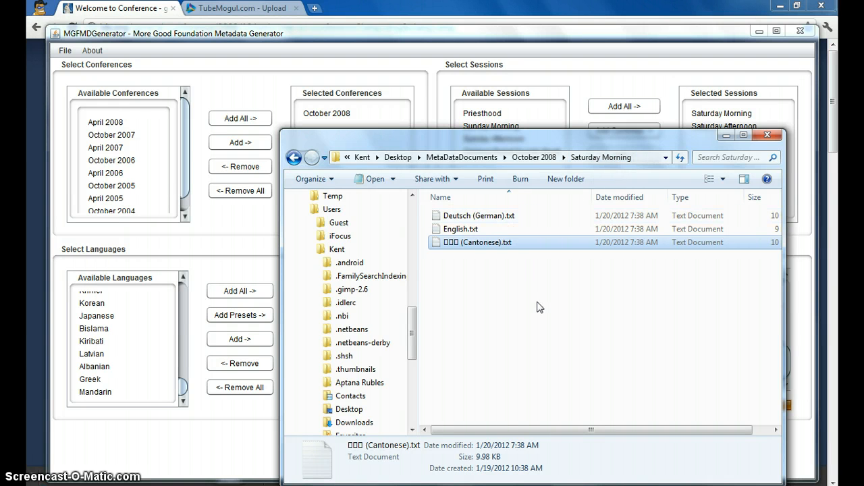
{"action": "mouse_move", "coordinate": [472, 232]}
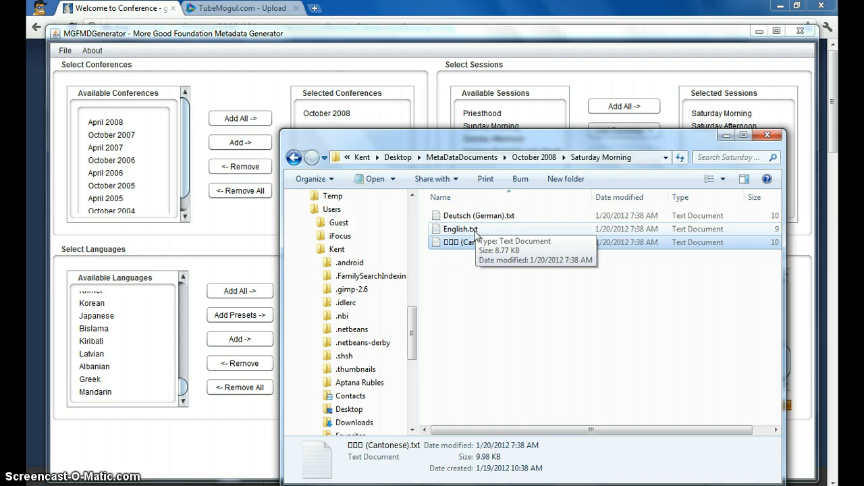
{"action": "double_click", "coordinate": [476, 233]}
{"action": "double_click", "coordinate": [509, 203]}
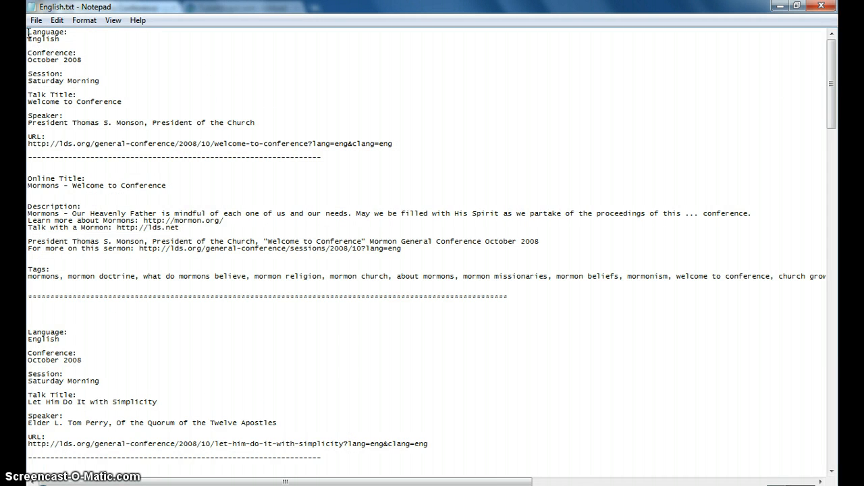
- Examine the language-to-URL details and the online title of the Welcome to Conference entry in English.txt
{"action": "left_click_drag", "start_coordinate": [27, 33], "coordinate": [412, 148]}
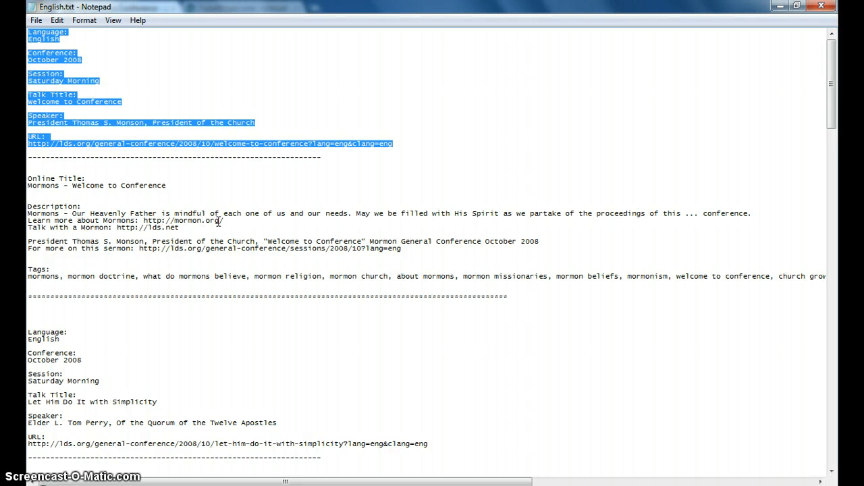
{"action": "left_click", "coordinate": [82, 195]}
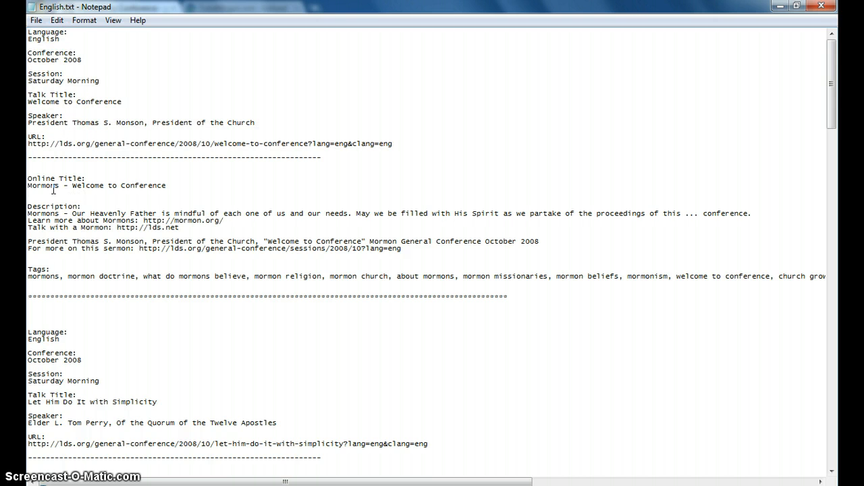
{"action": "left_click_drag", "start_coordinate": [28, 185], "coordinate": [172, 183]}
{"action": "key", "text": "ctrl+c"}
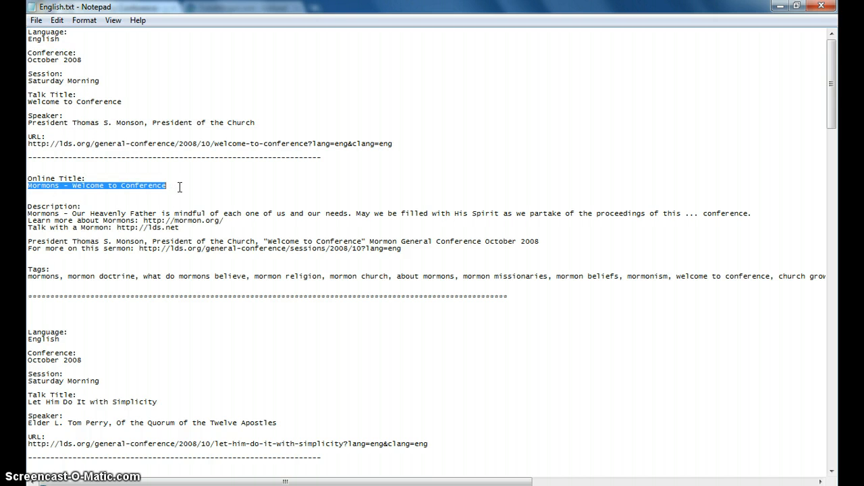
{"action": "left_click", "coordinate": [121, 199]}
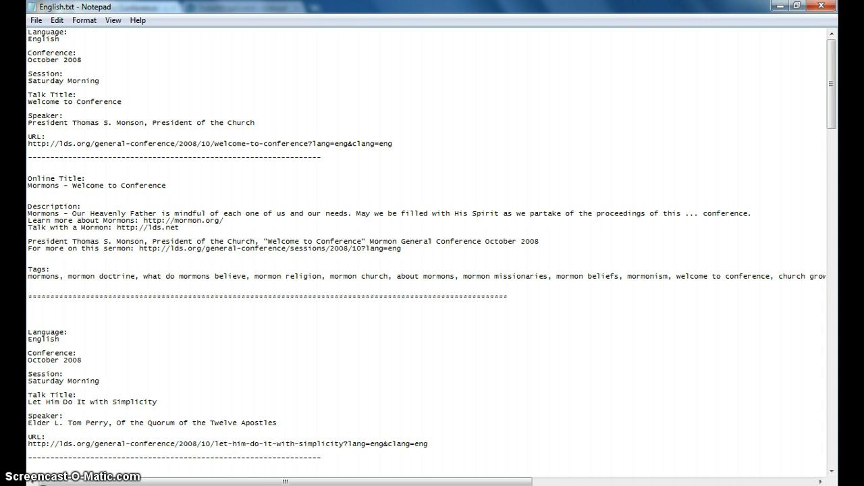
- Restore English.txt to a smaller window, minimize the metadata generator and switch to the TubeMogul upload page in the browser
{"action": "left_click_drag", "start_coordinate": [334, 7], "coordinate": [324, 172]}
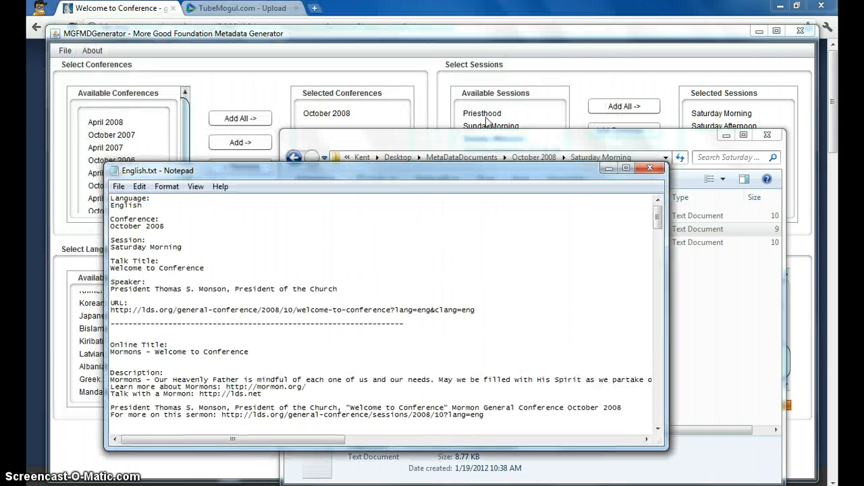
{"action": "left_click", "coordinate": [759, 30]}
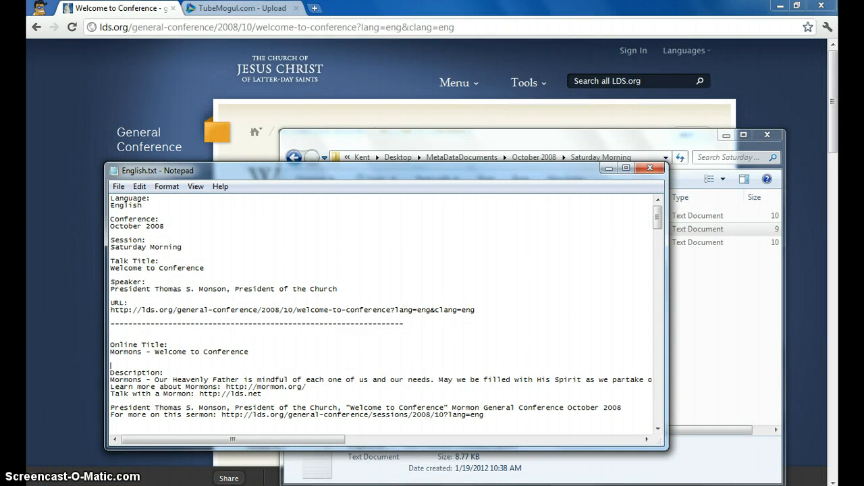
{"action": "left_click", "coordinate": [237, 9]}
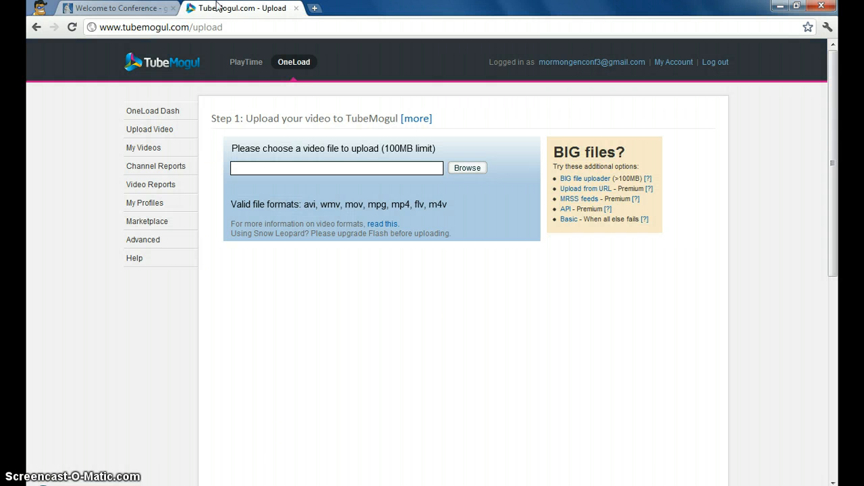
- Choose 1 English - Title 4 - Chapter 2.m4v from the Desktop and start uploading it to TubeMogul
{"action": "left_click", "coordinate": [465, 170]}
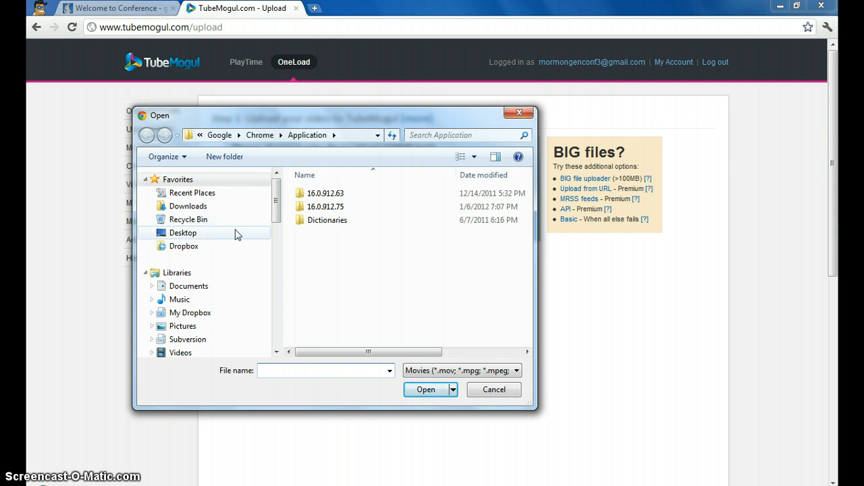
{"action": "left_click", "coordinate": [201, 235]}
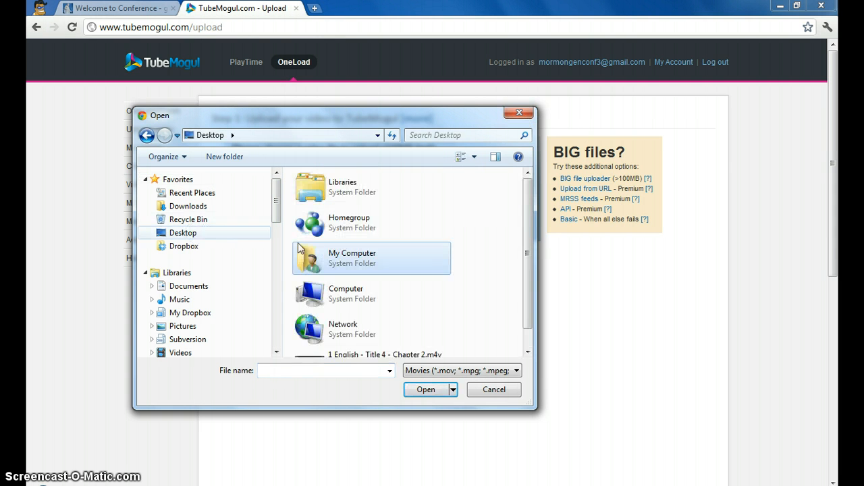
{"action": "scroll", "coordinate": [527, 290], "scroll_direction": "down", "scroll_amount": 2}
{"action": "left_click", "coordinate": [401, 343]}
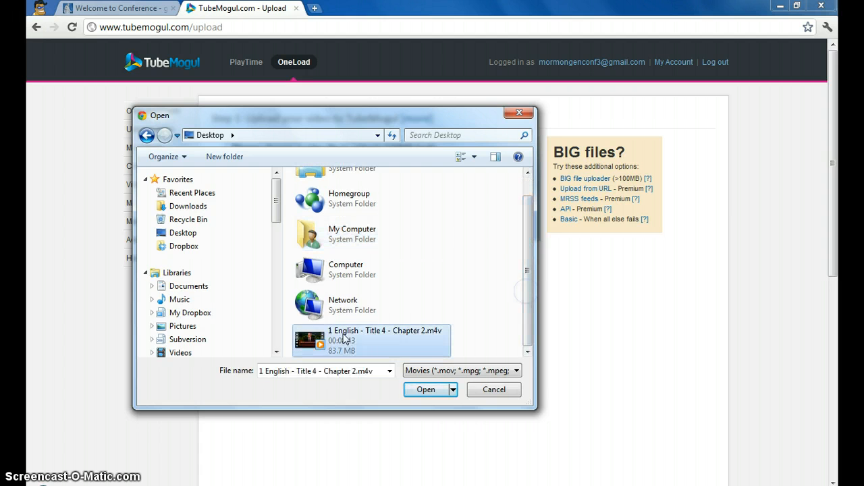
{"action": "left_click", "coordinate": [426, 390]}
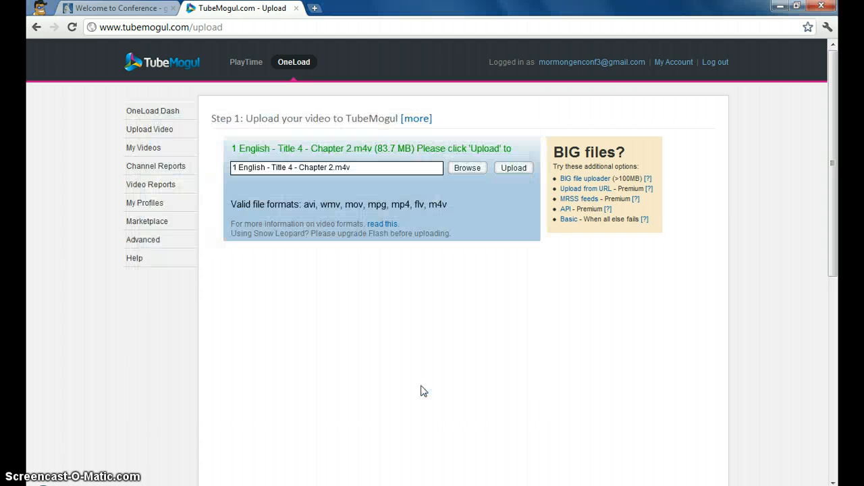
{"action": "left_click", "coordinate": [507, 166]}
- Copy the online title "Mormons - Welcome to Conference" from English.txt into the video's Title
{"action": "key", "text": "alt+Tab"}
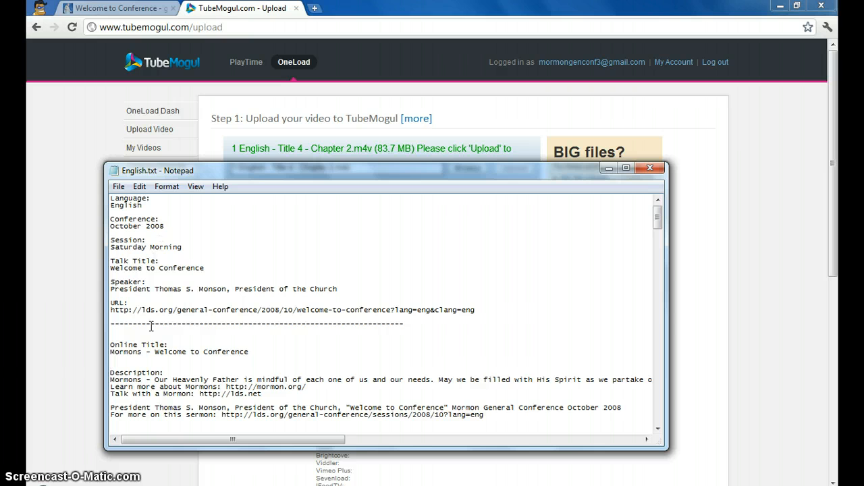
{"action": "left_click_drag", "start_coordinate": [248, 352], "coordinate": [113, 352]}
{"action": "key", "text": "alt+Tab"}
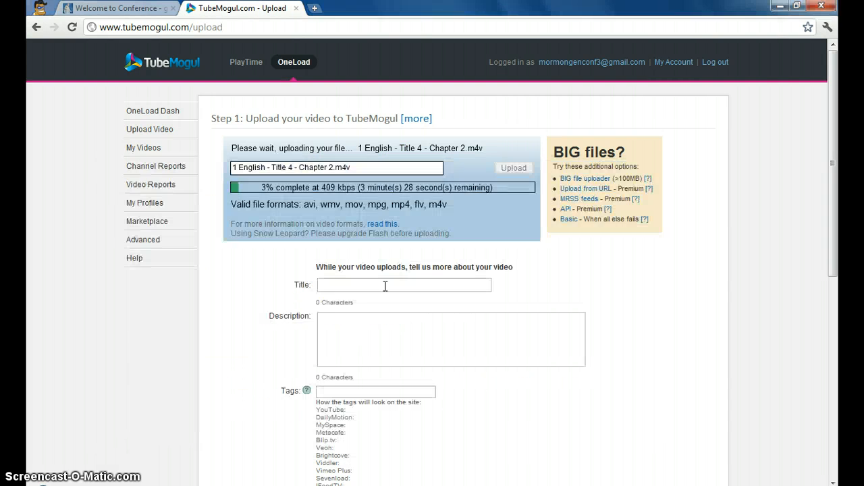
{"action": "left_click", "coordinate": [389, 286]}
{"action": "key", "text": "ctrl+v"}
- Copy the complete Welcome to Conference description, including the link for more on the sermon, from English.txt into the video's Description
{"action": "key", "text": "alt+Tab"}
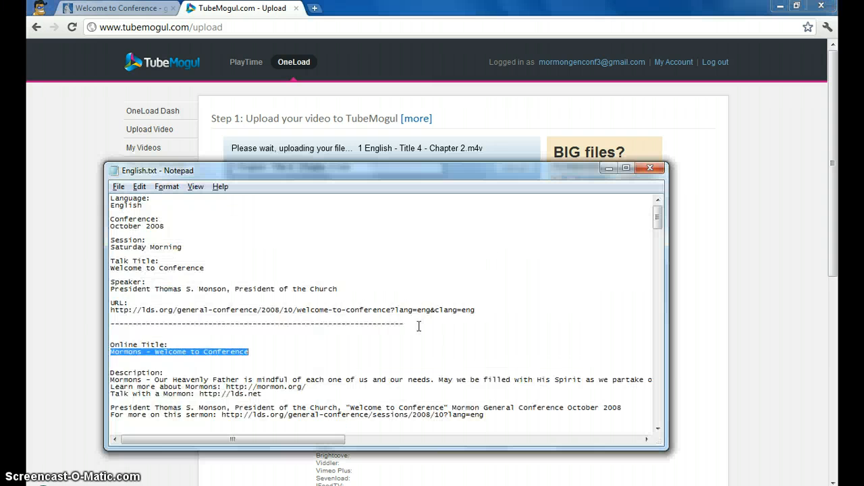
{"action": "scroll", "coordinate": [270, 303], "scroll_direction": "down", "scroll_amount": 6}
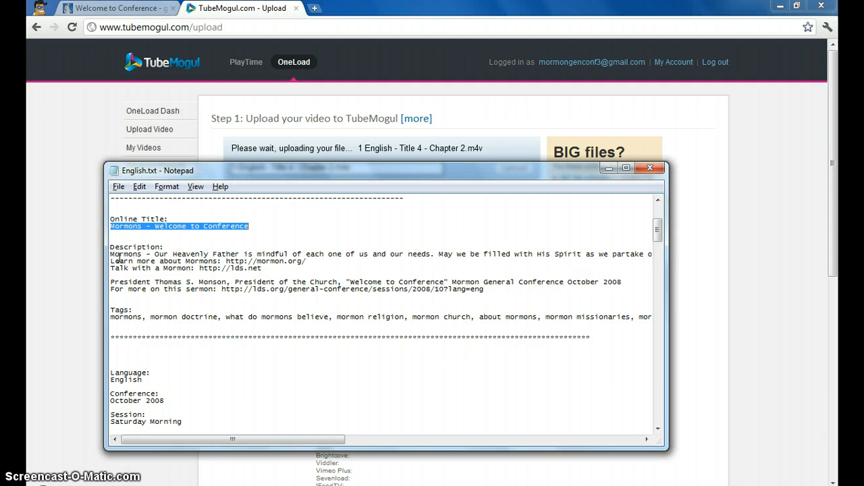
{"action": "left_click_drag", "start_coordinate": [111, 254], "coordinate": [515, 291]}
{"action": "key", "text": "alt+Tab"}
{"action": "key", "text": "alt+space"}
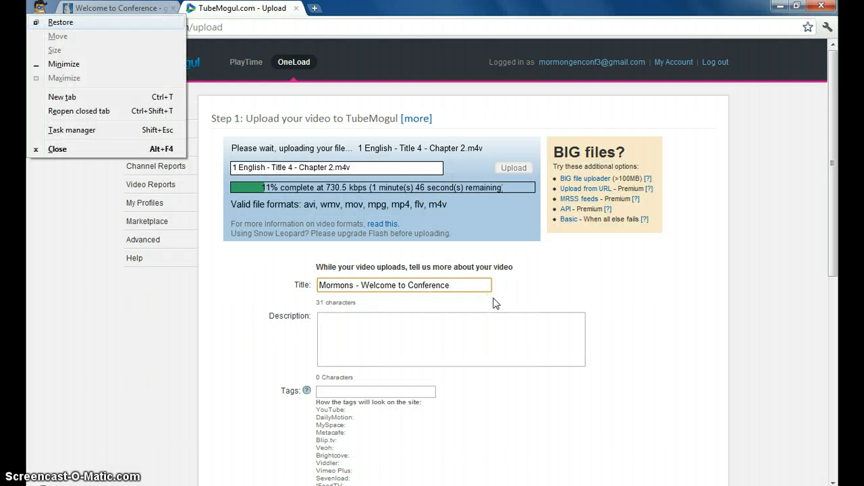
{"action": "key", "text": "Escape"}
{"action": "key", "text": "alt+Tab"}
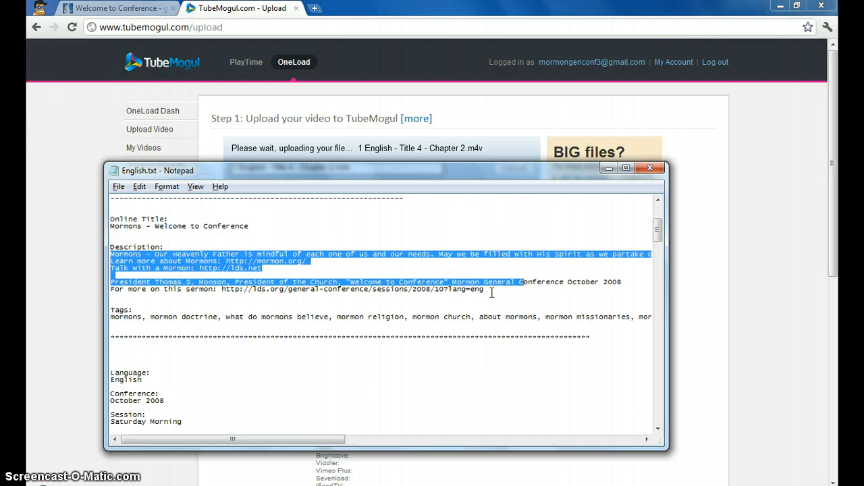
{"action": "left_click", "coordinate": [491, 292], "text": "shift"}
{"action": "key", "text": "alt+Tab"}
{"action": "left_click", "coordinate": [456, 324]}
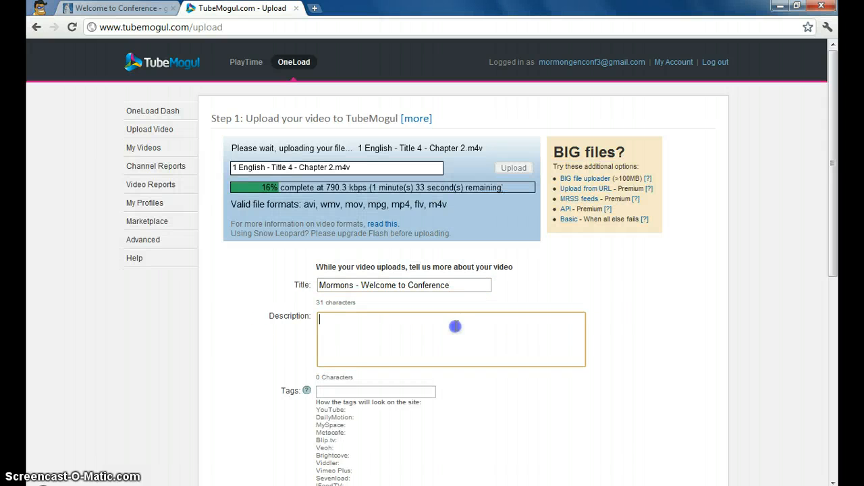
{"action": "key", "text": "ctrl+v"}
- Copy the whole tag line of the Welcome to Conference entry from English.txt into the video's Tags
{"action": "scroll", "coordinate": [566, 316], "scroll_direction": "down", "scroll_amount": 1}
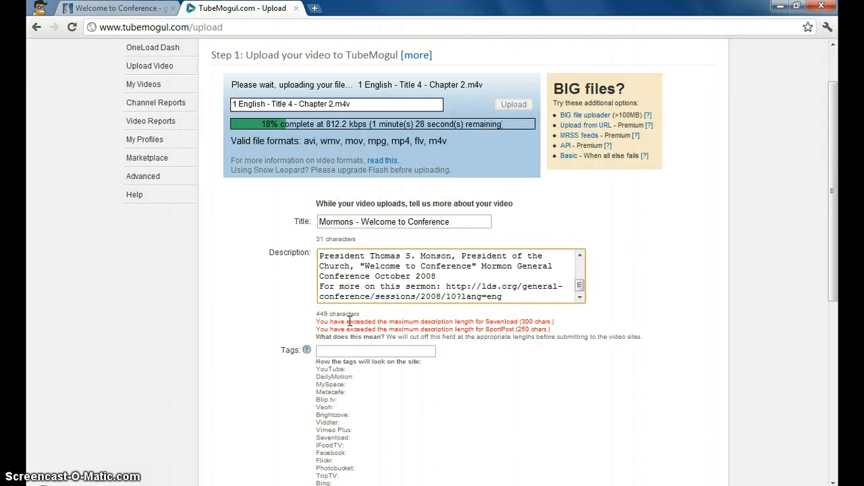
{"action": "scroll", "coordinate": [523, 324], "scroll_direction": "down", "scroll_amount": 2}
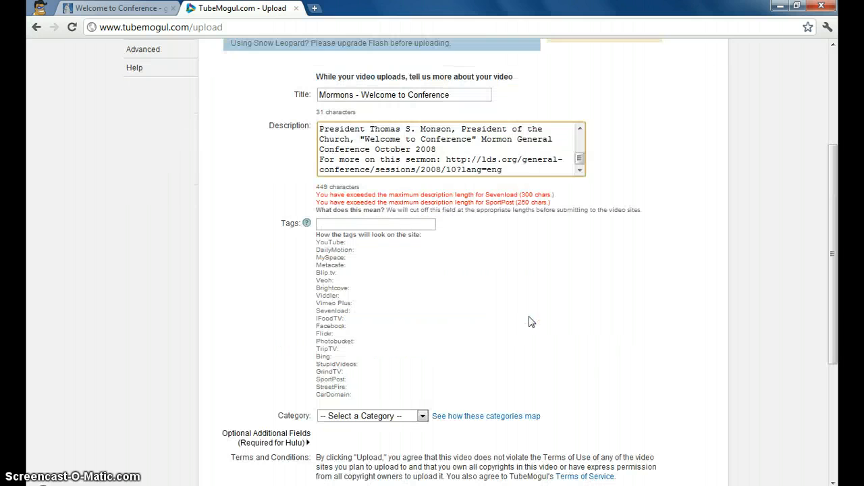
{"action": "key", "text": "alt+Tab"}
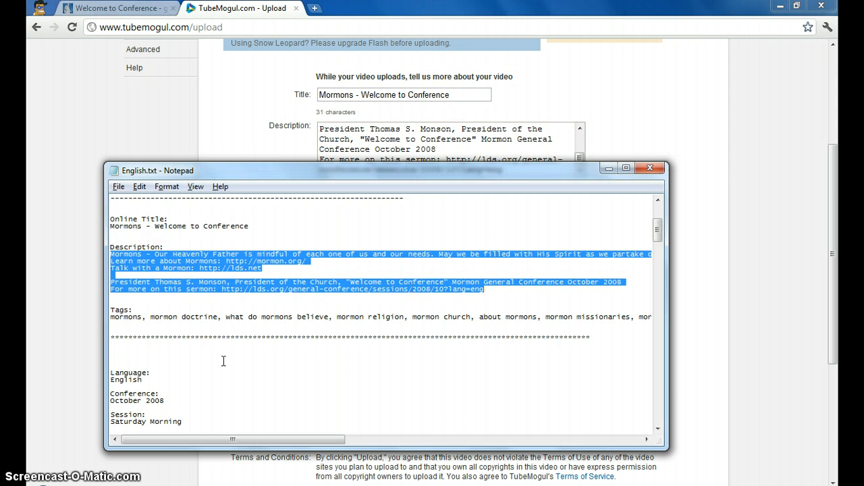
{"action": "left_click", "coordinate": [112, 318]}
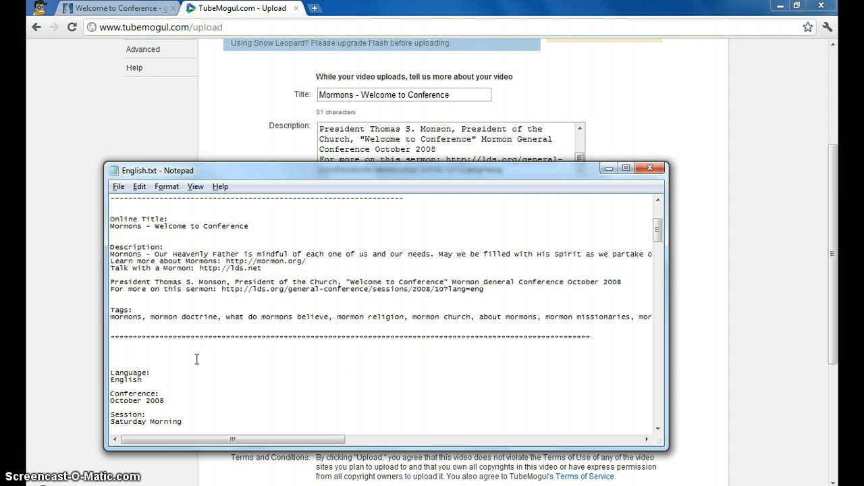
{"action": "key", "text": "shift+End"}
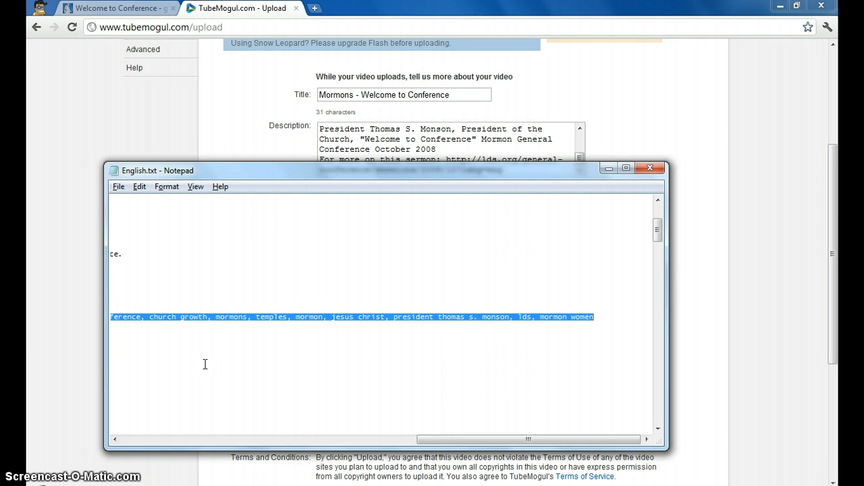
{"action": "key", "text": "alt+Tab"}
{"action": "left_click", "coordinate": [374, 225]}
{"action": "type", "text": "mormons, mormon doctrine, what do mormons believe, mormon religion, mormon church, about mormons, mormon missionaries, mormon beliefs, mormonism, welcome to conference, church growth, temples, mormon, jesus christ, president thomas s. monson, lds, mormon women"}
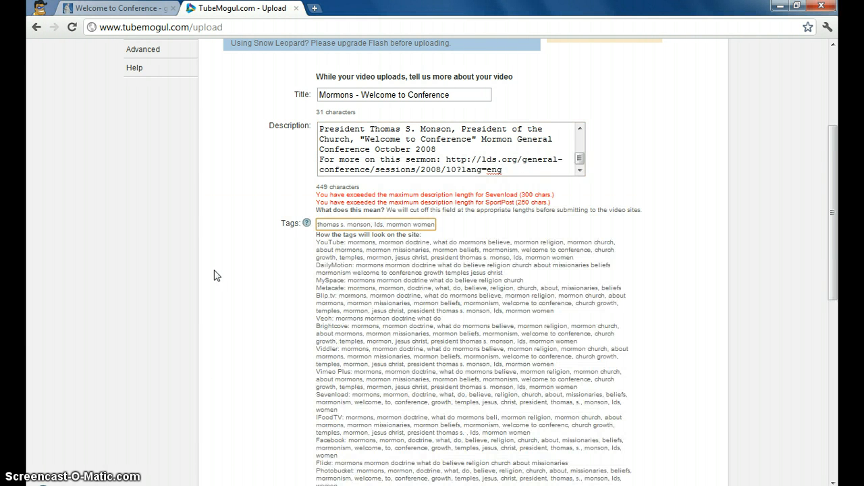
- Set the video's category to Vlogs & People
{"action": "scroll", "coordinate": [216, 274], "scroll_direction": "down", "scroll_amount": 7}
{"action": "left_click", "coordinate": [370, 195]}
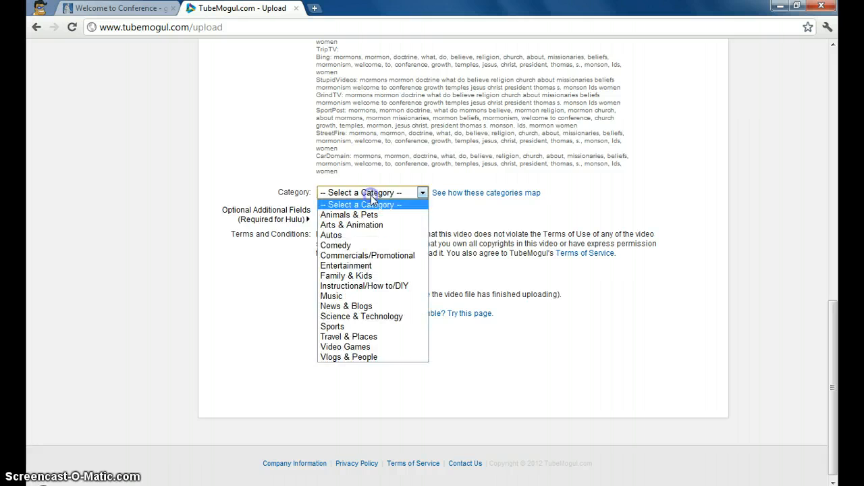
{"action": "left_click", "coordinate": [372, 357]}
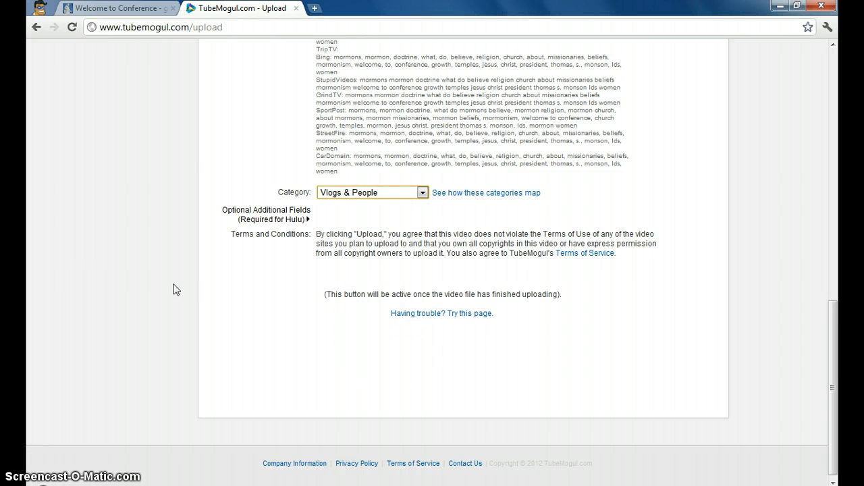
- Review the filled-in title, description and tags on the upload form and return to English.txt
{"action": "scroll", "coordinate": [237, 295], "scroll_direction": "up", "scroll_amount": 8}
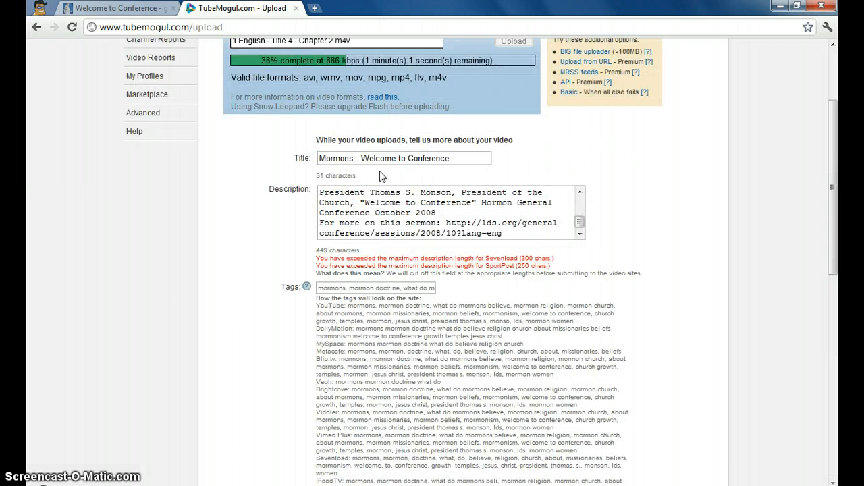
{"action": "left_click", "coordinate": [442, 201]}
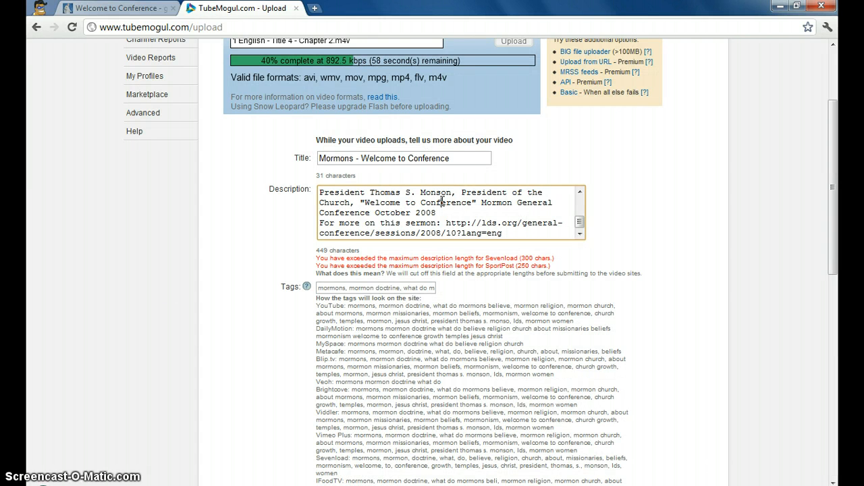
{"action": "scroll", "coordinate": [442, 201], "scroll_direction": "up", "scroll_amount": 3}
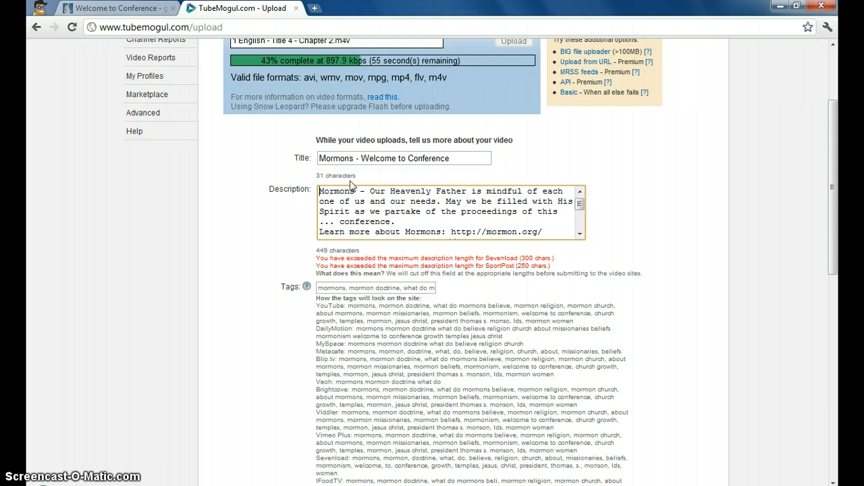
{"action": "left_click", "coordinate": [353, 288]}
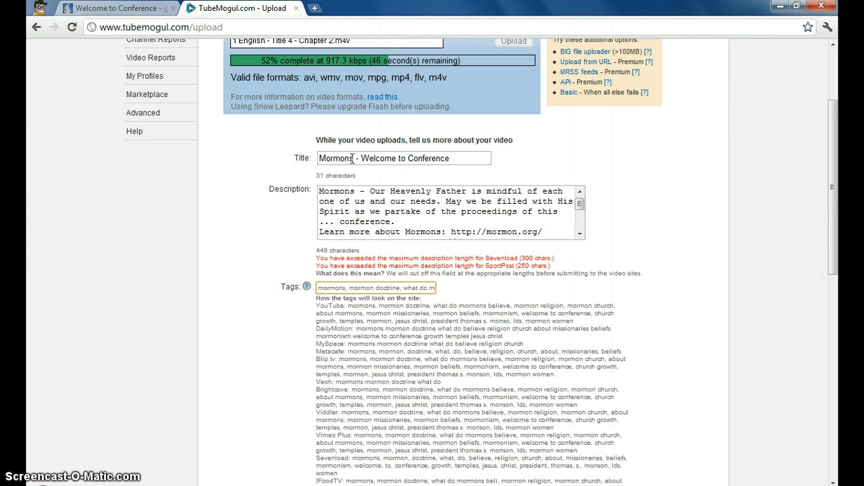
{"action": "key", "text": "alt+Tab"}
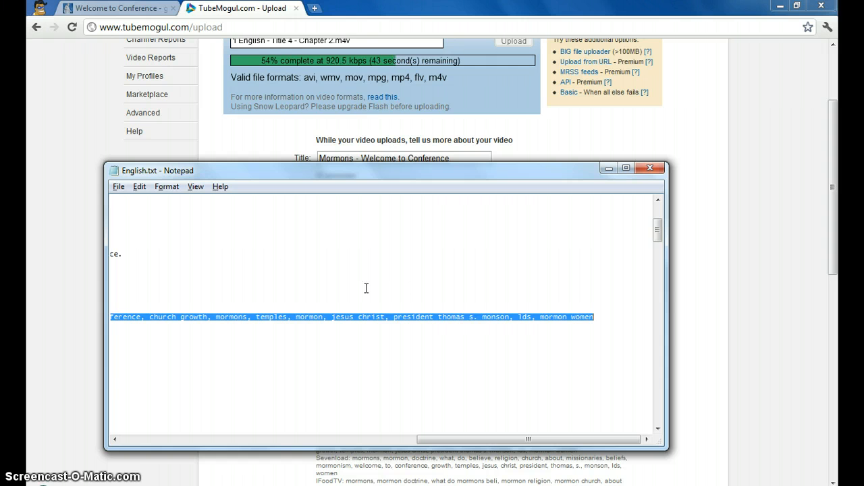
- Review the Saturday Morning talk entries throughout English.txt, from Welcome to Conference to The Infinite Power of Hope
{"action": "key", "text": "Home"}
{"action": "scroll", "coordinate": [264, 276], "scroll_direction": "down", "scroll_amount": 6}
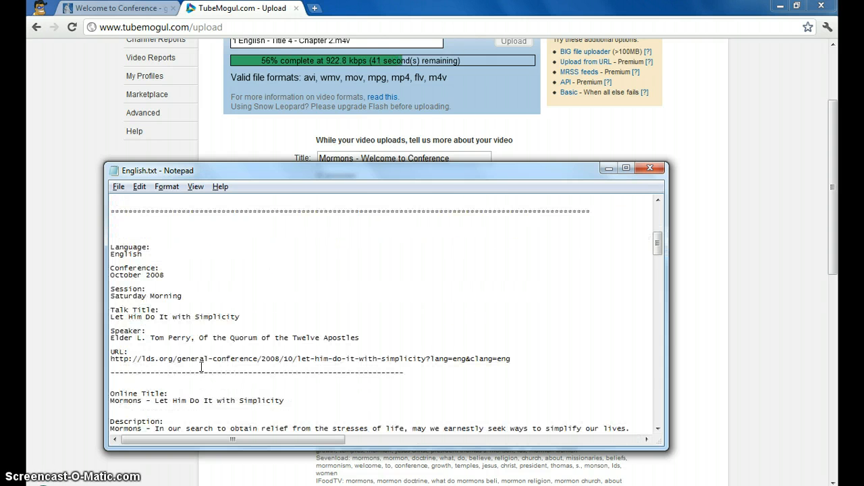
{"action": "scroll", "coordinate": [141, 322], "scroll_direction": "down", "scroll_amount": 4}
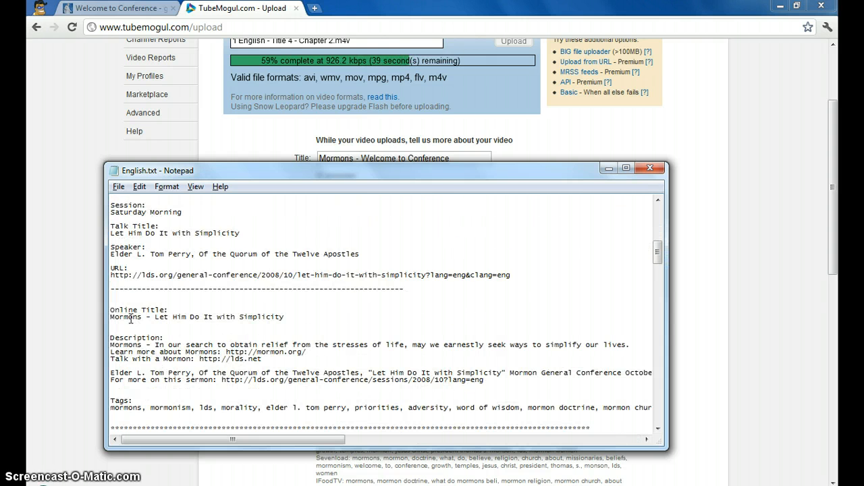
{"action": "scroll", "coordinate": [192, 349], "scroll_direction": "down", "scroll_amount": 18}
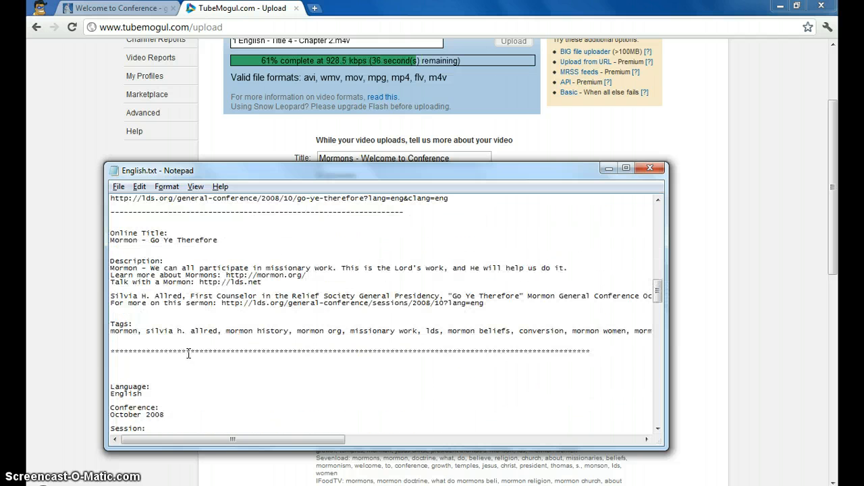
{"action": "scroll", "coordinate": [161, 287], "scroll_direction": "down", "scroll_amount": 20}
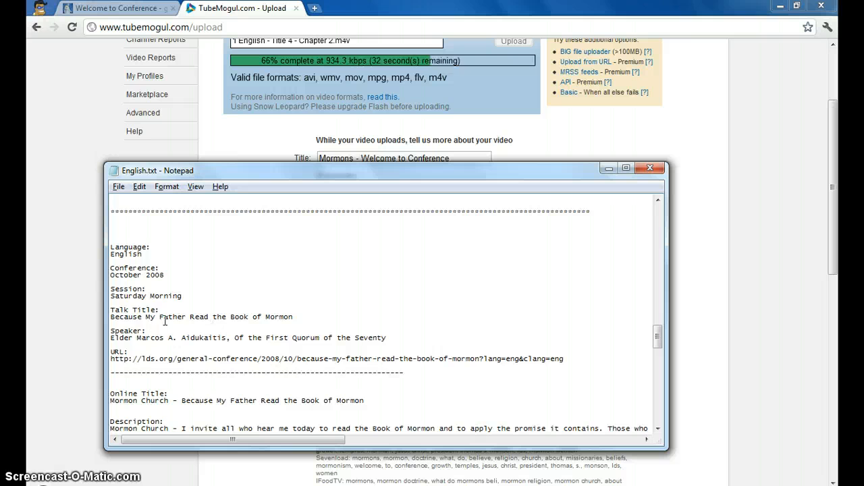
{"action": "scroll", "coordinate": [163, 317], "scroll_direction": "down", "scroll_amount": 5}
{"action": "scroll", "coordinate": [171, 298], "scroll_direction": "down", "scroll_amount": 16}
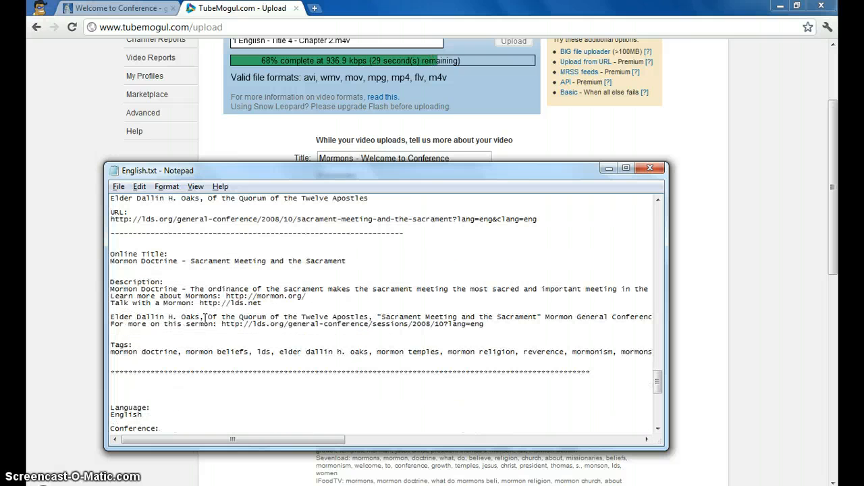
{"action": "scroll", "coordinate": [194, 279], "scroll_direction": "down", "scroll_amount": 13}
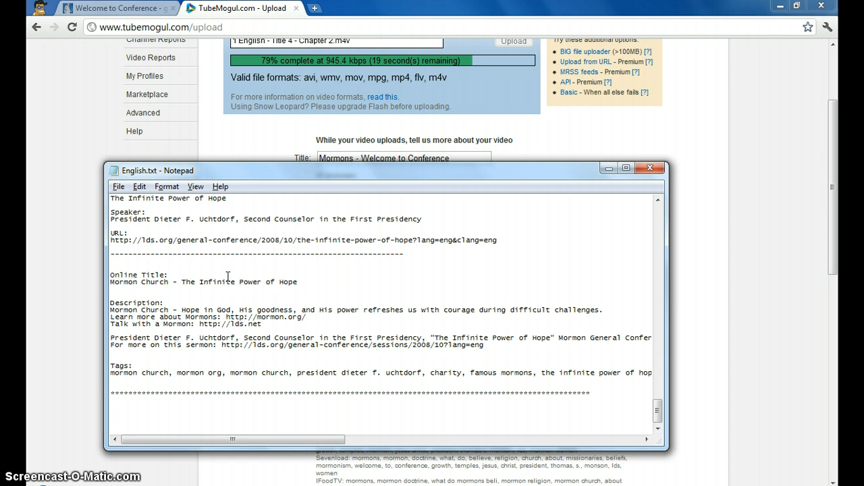
{"action": "key", "text": "ctrl+Home"}
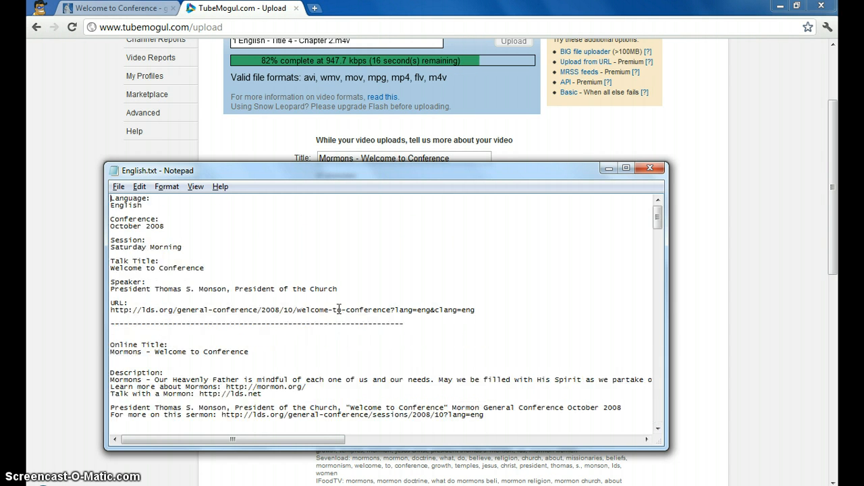
{"action": "scroll", "coordinate": [313, 286], "scroll_direction": "down", "scroll_amount": 12}
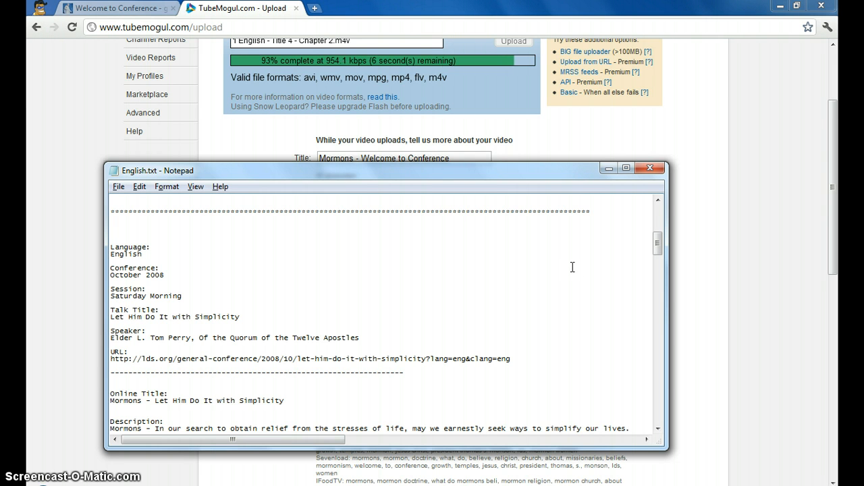
{"action": "scroll", "coordinate": [571, 266], "scroll_direction": "up", "scroll_amount": 10}
- Return to the TubeMogul upload form and submit the Welcome to Conference video with its completed metadata
{"action": "left_click", "coordinate": [729, 214]}
{"action": "scroll", "coordinate": [700, 257], "scroll_direction": "up", "scroll_amount": 2}
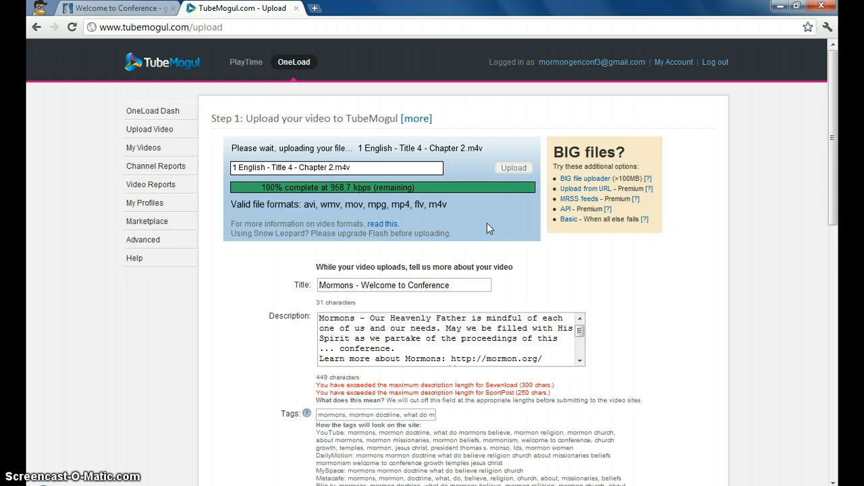
{"action": "scroll", "coordinate": [507, 221], "scroll_direction": "down", "scroll_amount": 15}
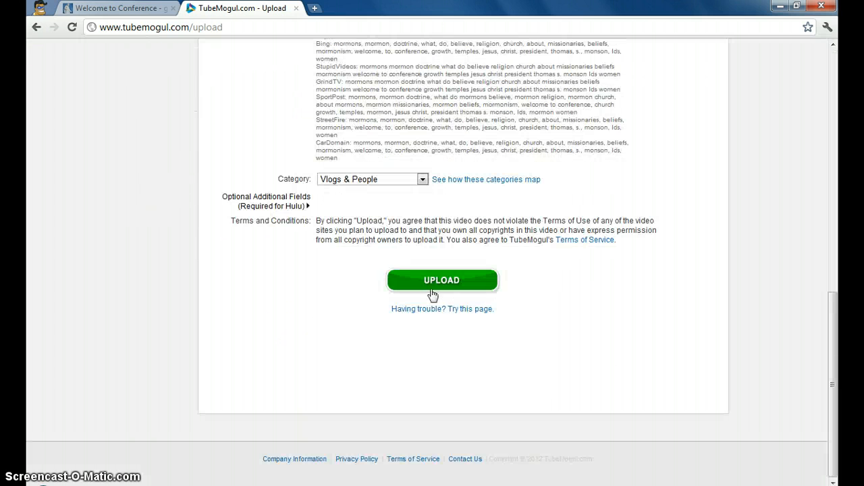
{"action": "left_click", "coordinate": [441, 280]}
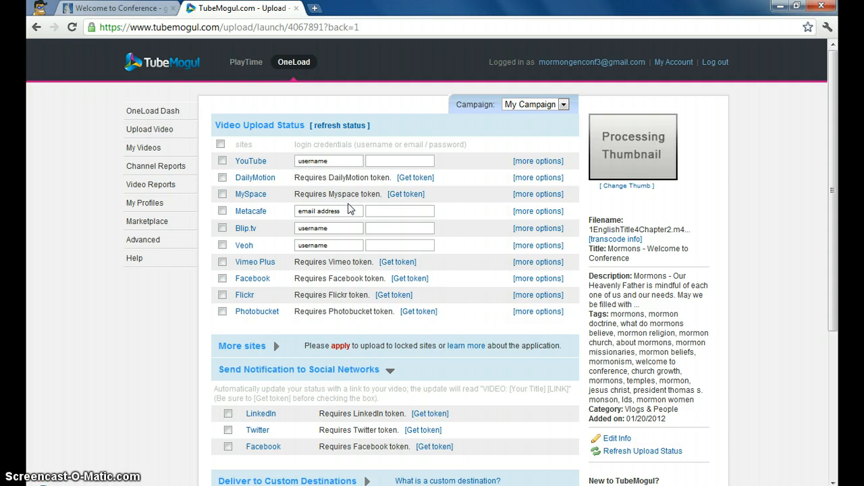
- Examine the launch page's destination sites, login fields, social network notifications and credential-saving option
{"action": "scroll", "coordinate": [312, 195], "scroll_direction": "down", "scroll_amount": 3}
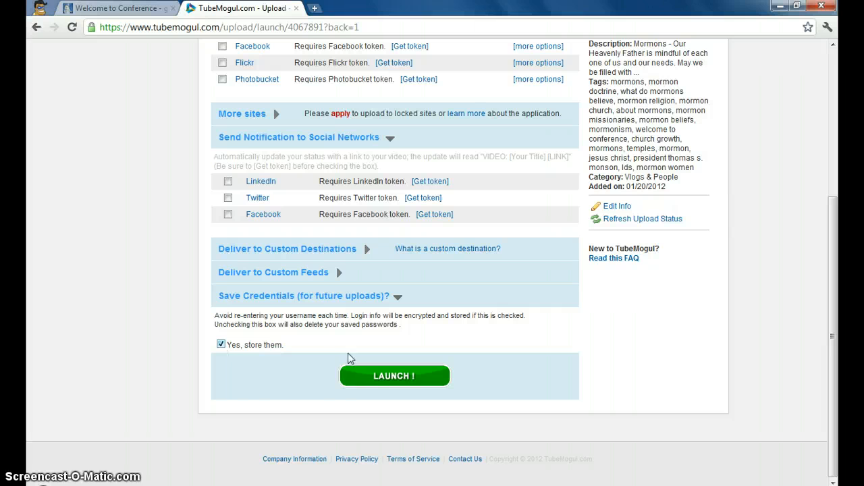
{"action": "scroll", "coordinate": [260, 203], "scroll_direction": "up", "scroll_amount": 3}
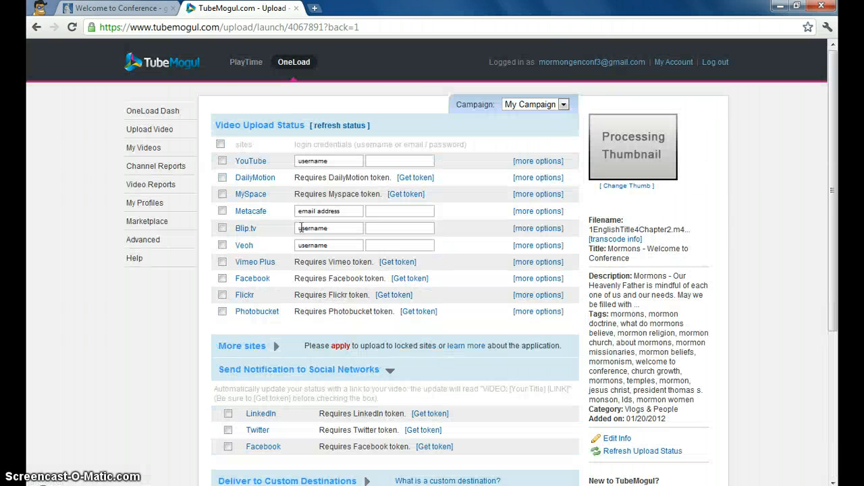
{"action": "scroll", "coordinate": [321, 250], "scroll_direction": "down", "scroll_amount": 3}
{"action": "scroll", "coordinate": [446, 372], "scroll_direction": "up", "scroll_amount": 3}
{"action": "scroll", "coordinate": [459, 202], "scroll_direction": "down", "scroll_amount": 3}
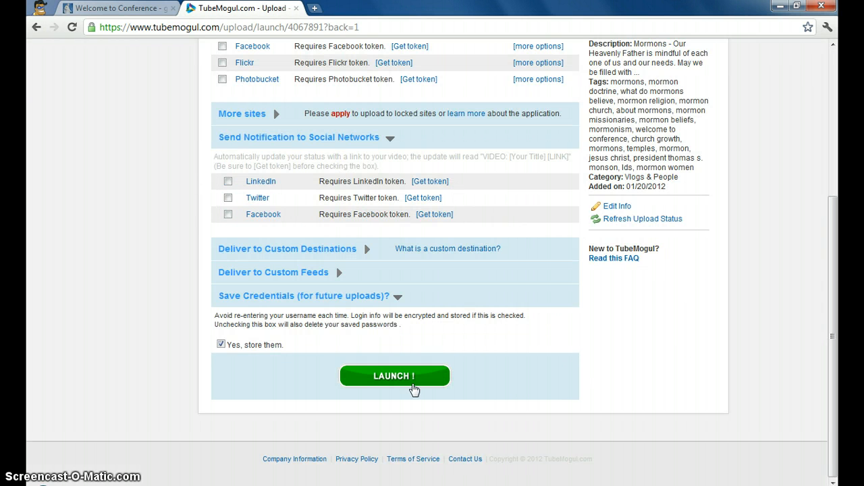
{"action": "scroll", "coordinate": [500, 233], "scroll_direction": "up", "scroll_amount": 3}
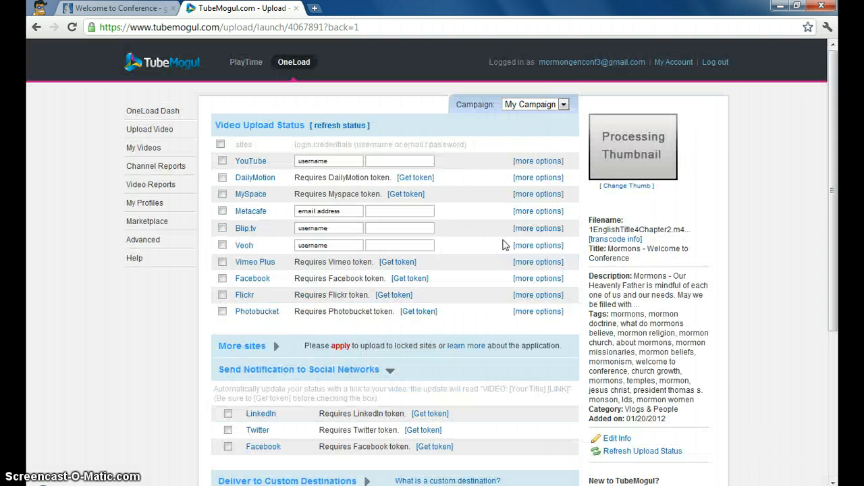
- Open five additional video upload pages in separate tabs and go through them to the last one
{"action": "left_click", "coordinate": [164, 132]}
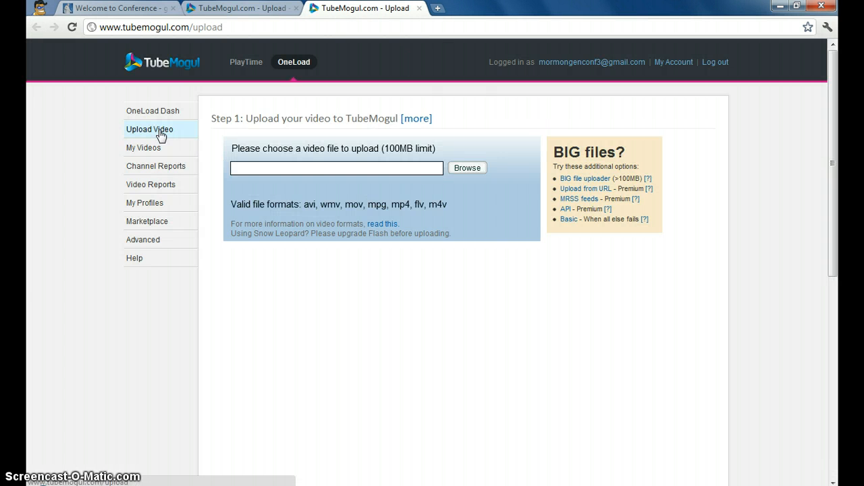
{"action": "left_click", "coordinate": [160, 132]}
{"action": "left_click", "coordinate": [159, 132]}
{"action": "left_click", "coordinate": [160, 133]}
{"action": "left_click", "coordinate": [160, 133], "text": "ctrl"}
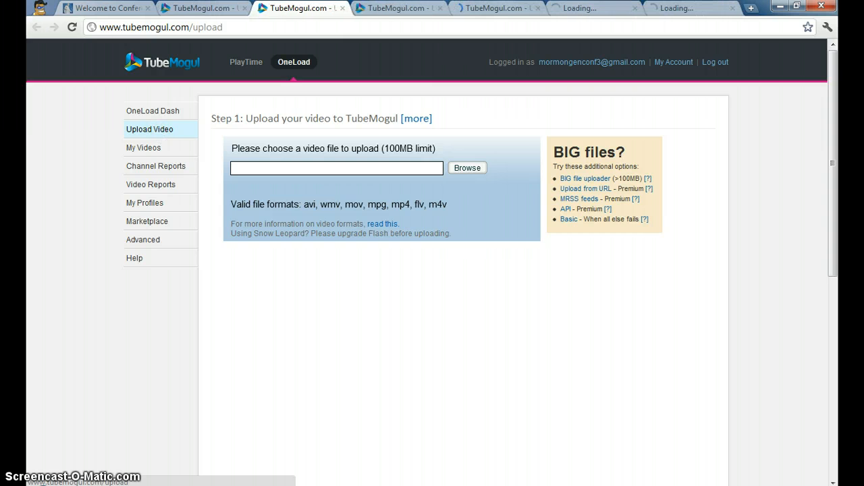
{"action": "key", "text": "ctrl+Tab"}
{"action": "key", "text": "ctrl+Tab"}
{"action": "key", "text": "ctrl+Tab"}
{"action": "key", "text": "ctrl+Tab"}
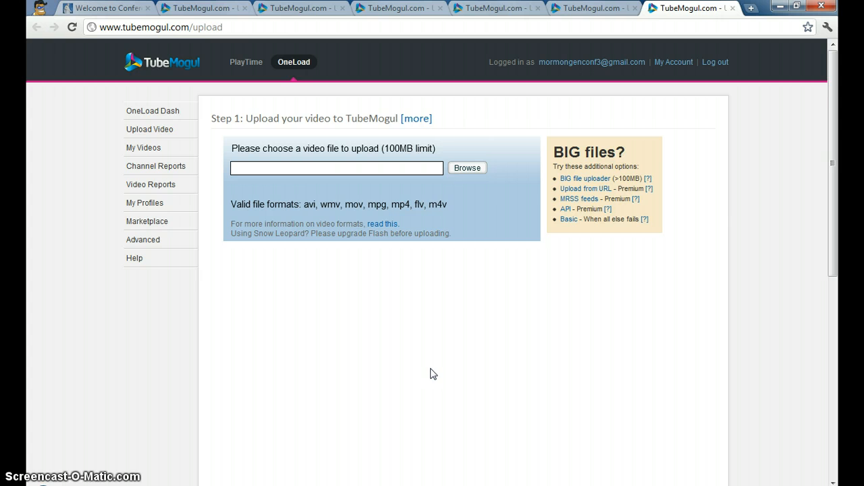
- Close the five extra upload page tabs and return to the video's launch page
{"action": "left_click", "coordinate": [733, 8]}
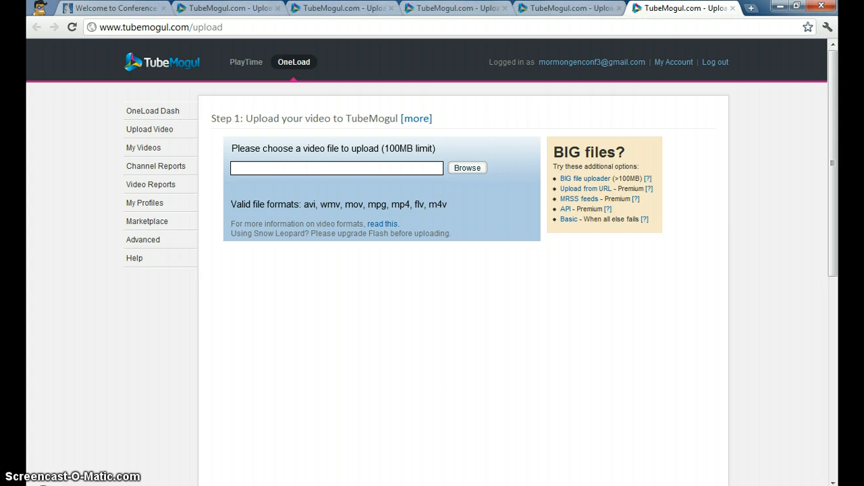
{"action": "key", "text": "ctrl+w"}
{"action": "key", "text": "ctrl+w"}
{"action": "key", "text": "ctrl+w"}
{"action": "key", "text": "ctrl+w"}
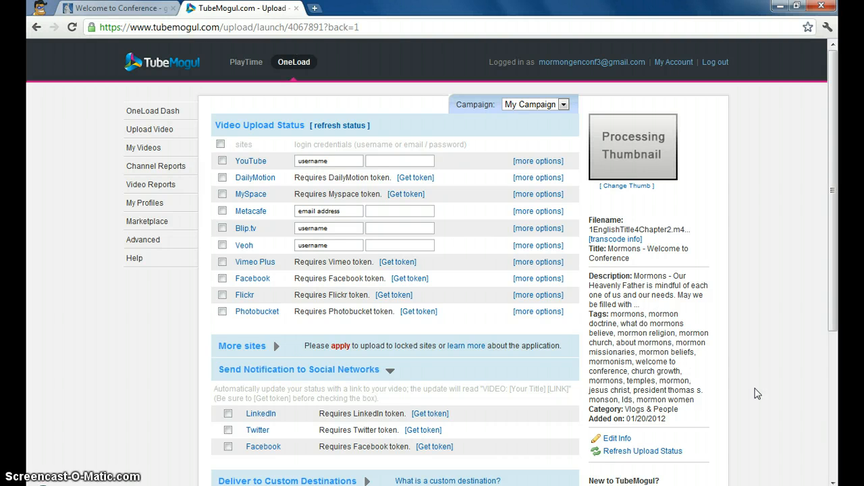
- Check the main keyword in the title, description and tags of the uploaded video's summary on the launch page
{"action": "scroll", "coordinate": [756, 392], "scroll_direction": "down", "scroll_amount": 5}
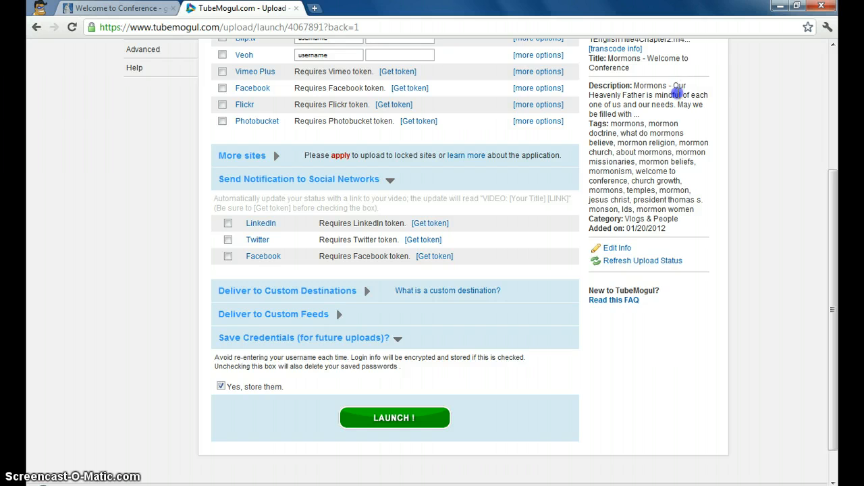
{"action": "left_click_drag", "start_coordinate": [678, 86], "coordinate": [672, 114]}
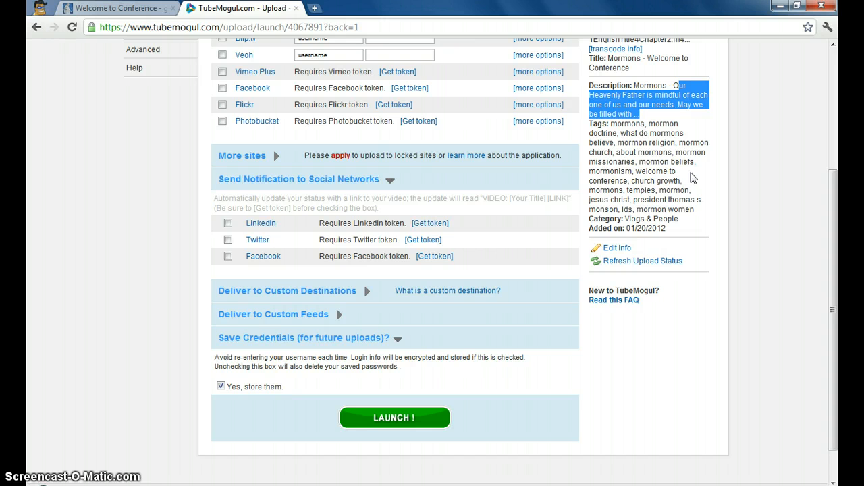
{"action": "double_click", "coordinate": [651, 85]}
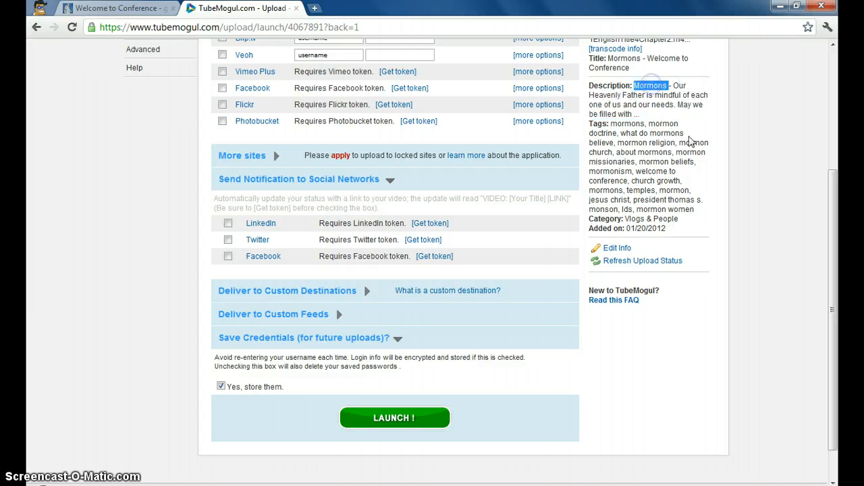
{"action": "double_click", "coordinate": [623, 58]}
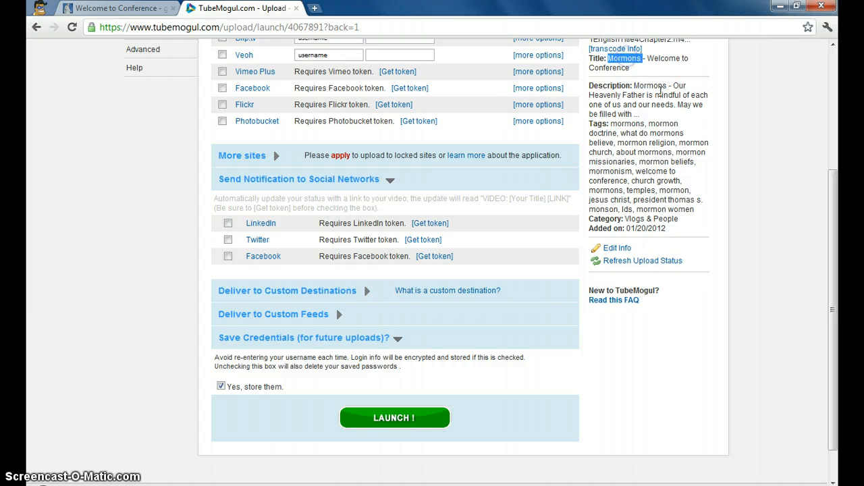
{"action": "double_click", "coordinate": [626, 124]}
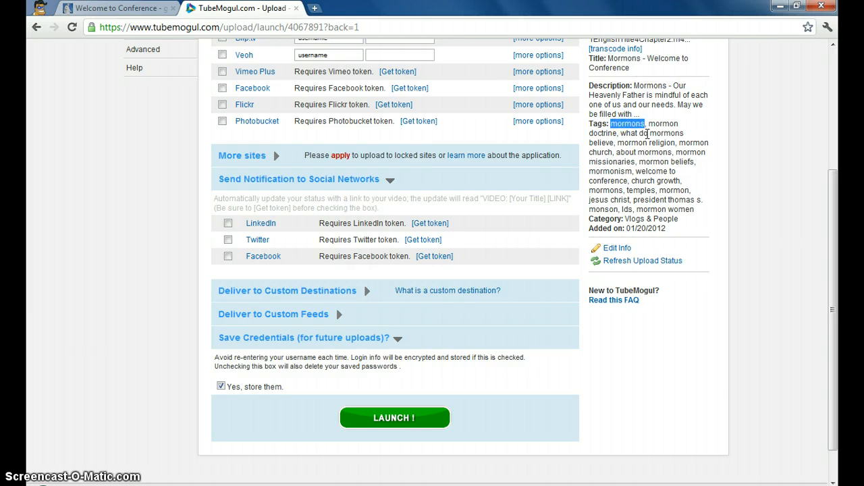
{"action": "left_click", "coordinate": [745, 150]}
{"action": "scroll", "coordinate": [746, 150], "scroll_direction": "up", "scroll_amount": 3}
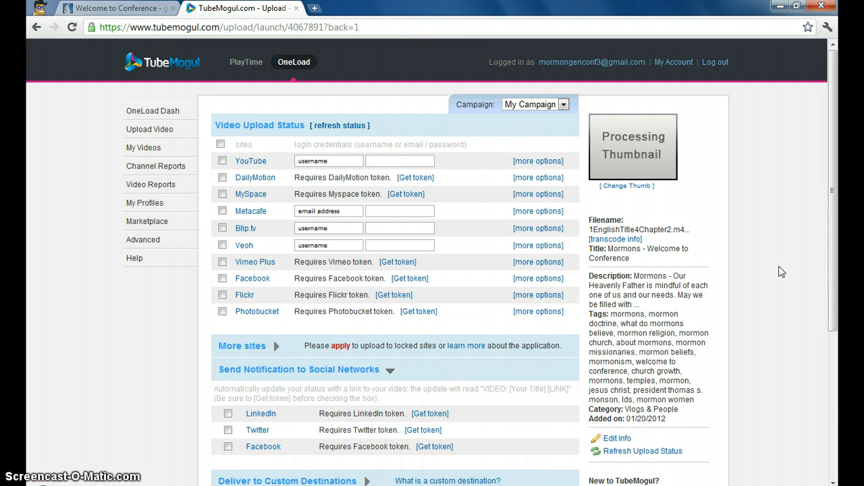
{"action": "scroll", "coordinate": [773, 264], "scroll_direction": "down", "scroll_amount": 4}
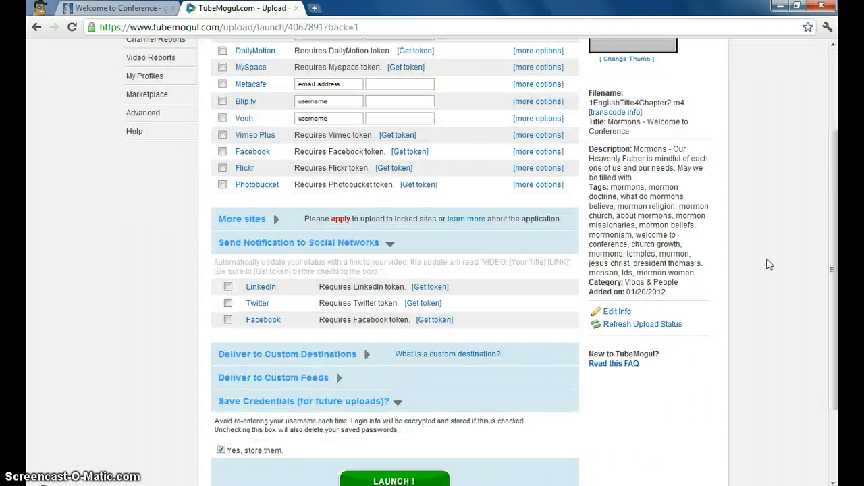
{"action": "scroll", "coordinate": [772, 264], "scroll_direction": "up", "scroll_amount": 4}
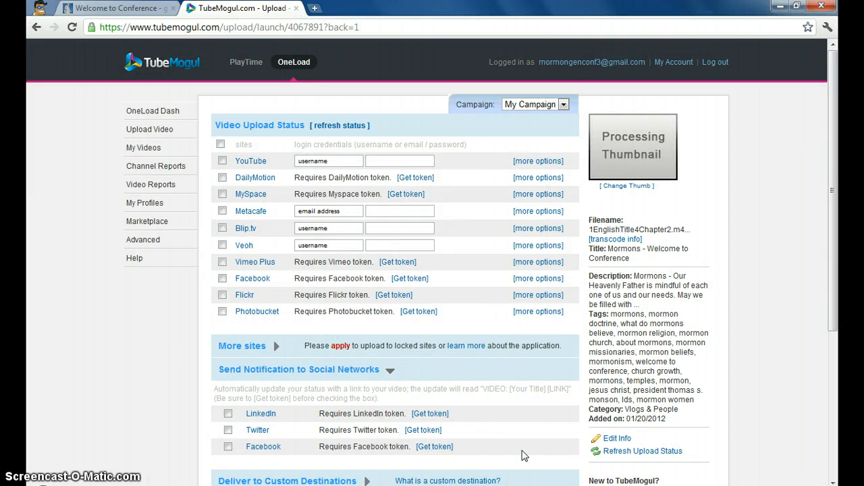
- Switch to the metadata folder, open Deutsch (German).txt from October 2008 > Saturday Morning, and reposition its window over the launch page
{"action": "key", "text": "alt+Tab"}
{"action": "key", "text": "alt+Tab"}
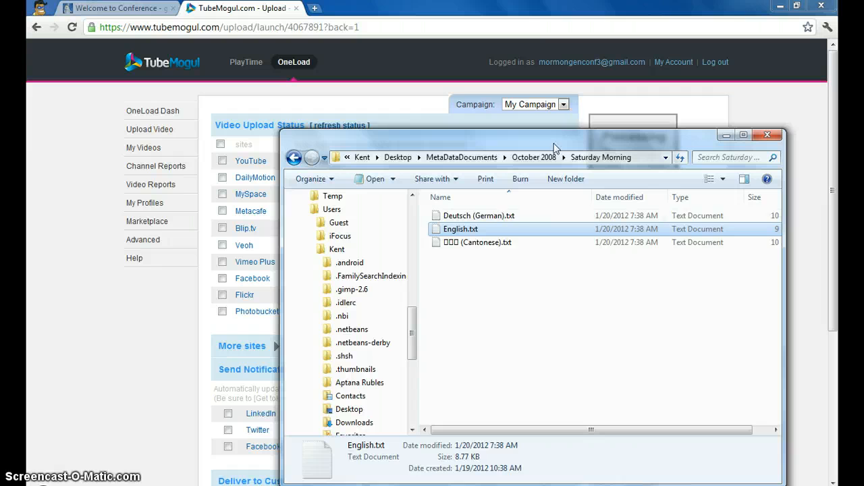
{"action": "left_click", "coordinate": [535, 156]}
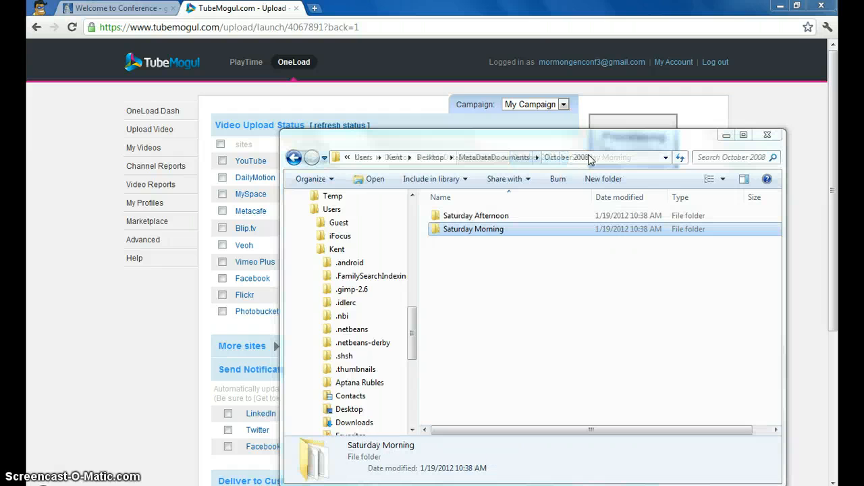
{"action": "double_click", "coordinate": [518, 229]}
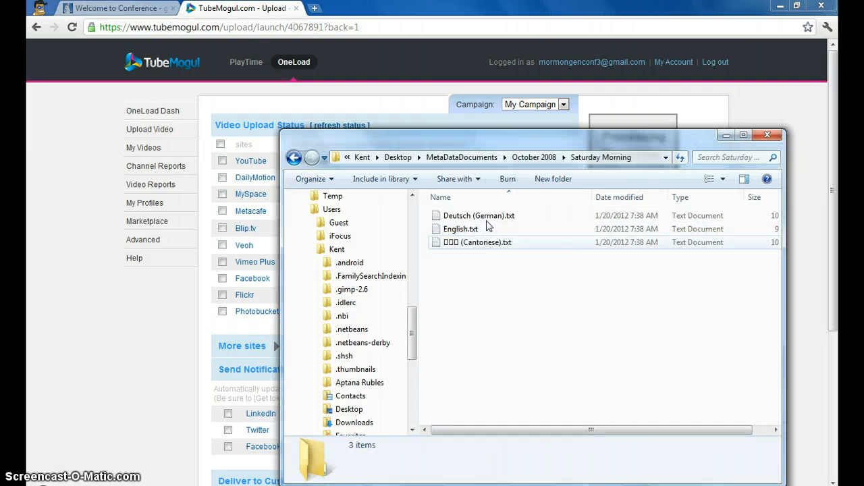
{"action": "double_click", "coordinate": [487, 216]}
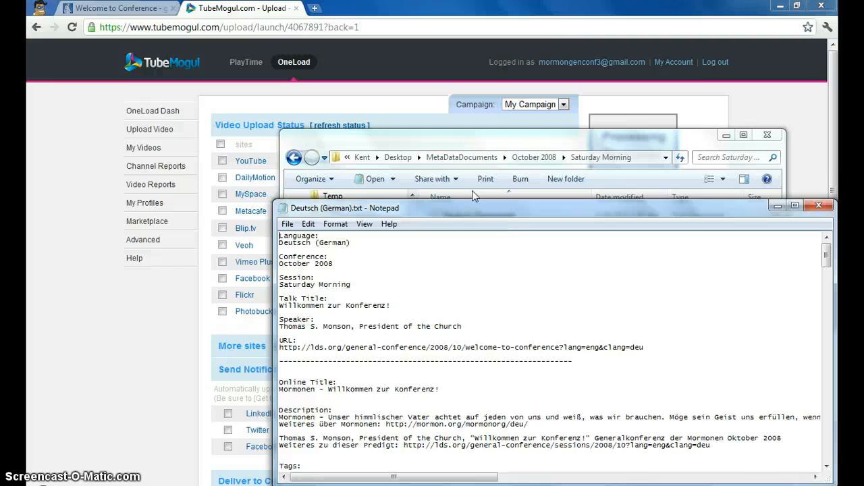
{"action": "left_click_drag", "start_coordinate": [505, 213], "coordinate": [349, 80]}
- Review the online title and description of the first talk in the German metadata, including the speaker's title
{"action": "scroll", "coordinate": [249, 264], "scroll_direction": "down", "scroll_amount": 2}
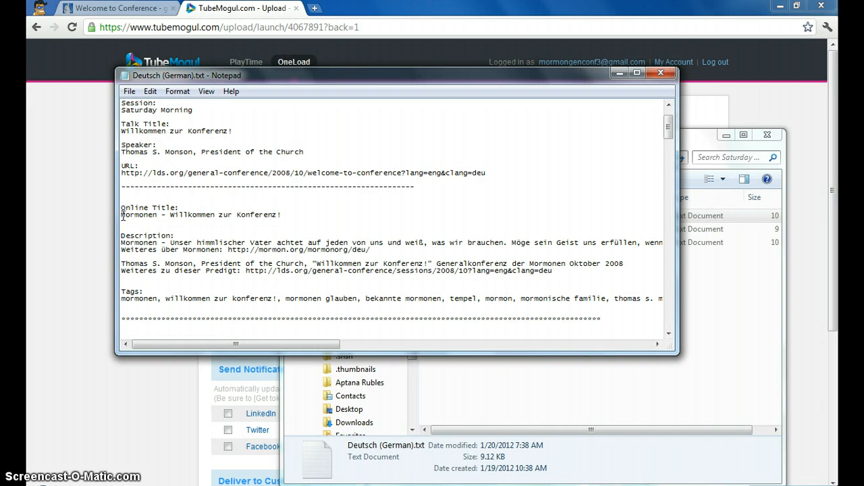
{"action": "left_click_drag", "start_coordinate": [122, 216], "coordinate": [300, 215]}
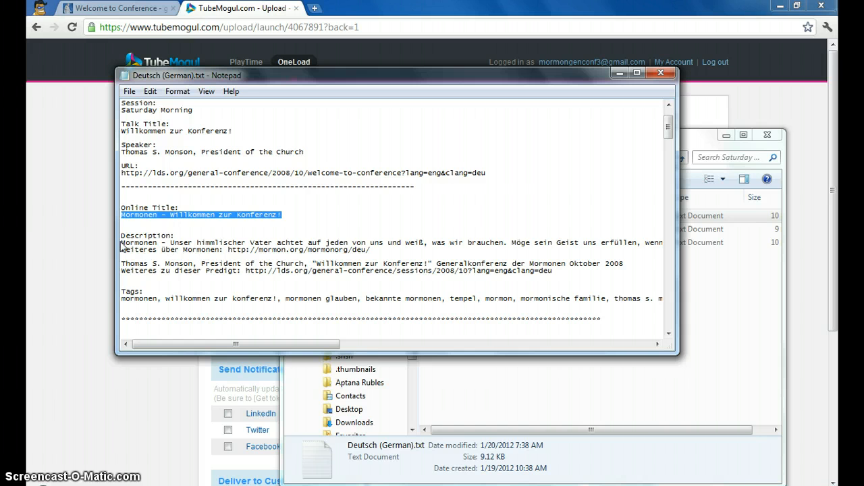
{"action": "left_click_drag", "start_coordinate": [121, 243], "coordinate": [583, 272]}
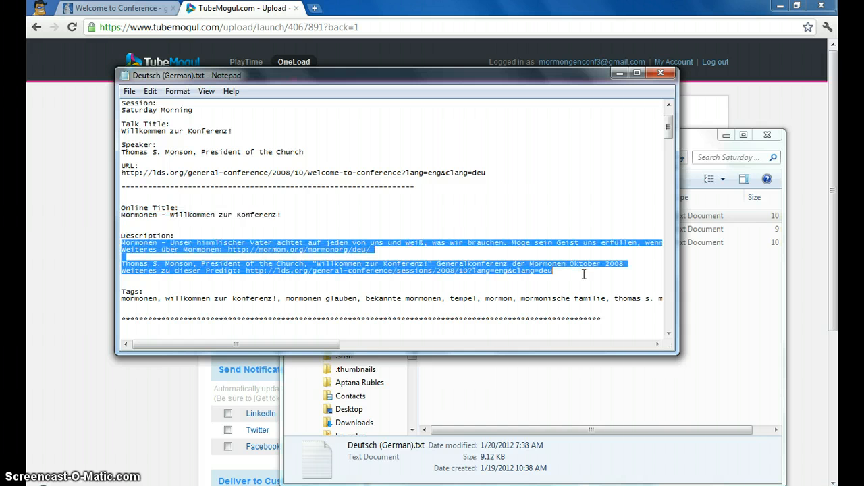
{"action": "left_click", "coordinate": [201, 264]}
{"action": "left_click_drag", "start_coordinate": [201, 263], "coordinate": [305, 263]}
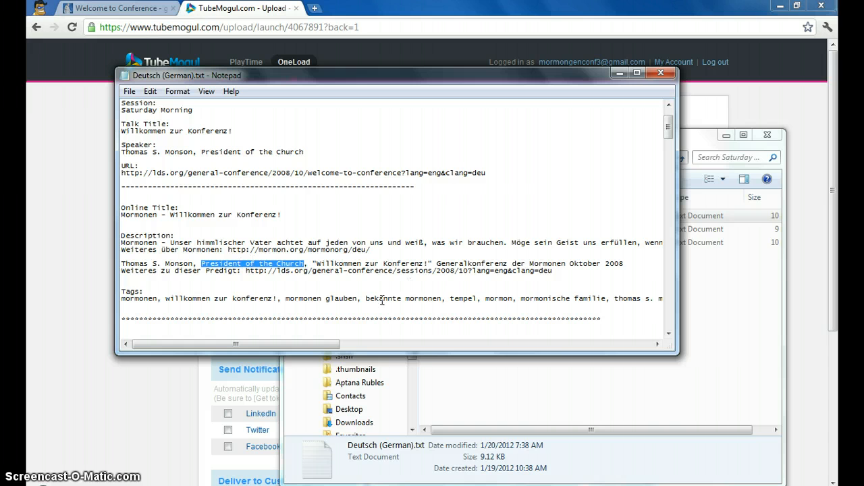
- Review the first talk's full German tags line and the next talk's entry, and close the German file
{"action": "left_click", "coordinate": [188, 299]}
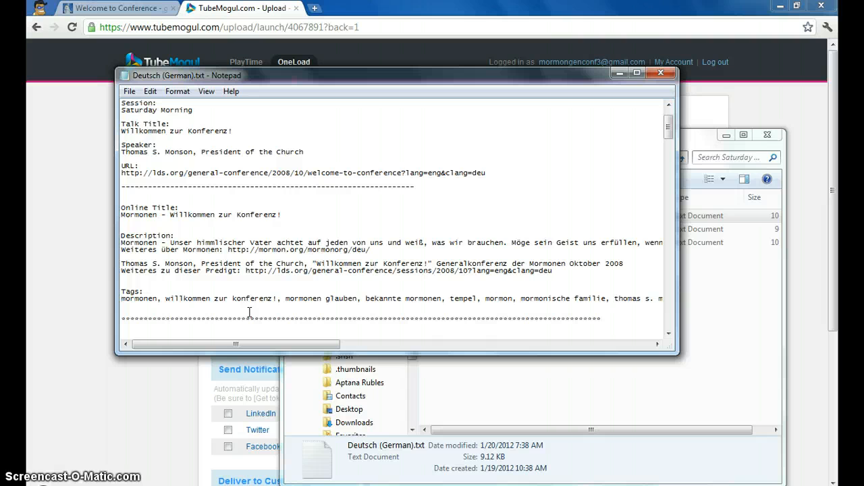
{"action": "key", "text": "shift+End"}
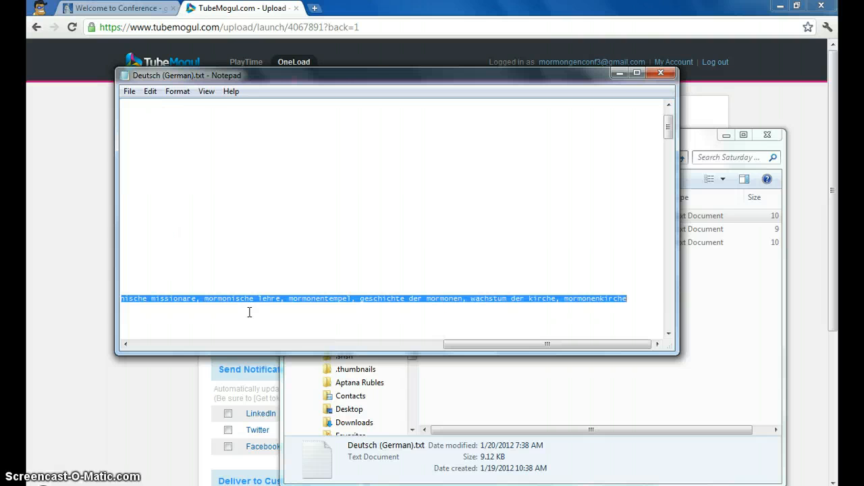
{"action": "key", "text": "Home"}
{"action": "scroll", "coordinate": [240, 256], "scroll_direction": "down", "scroll_amount": 5}
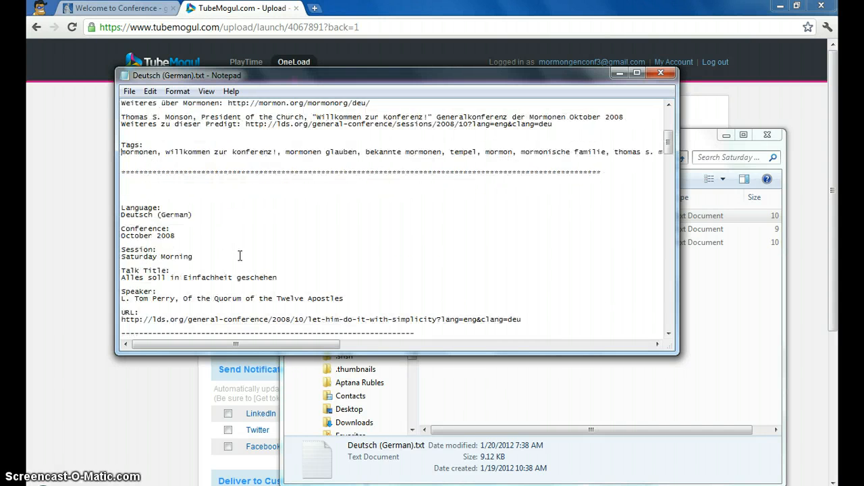
{"action": "scroll", "coordinate": [240, 256], "scroll_direction": "down", "scroll_amount": 3}
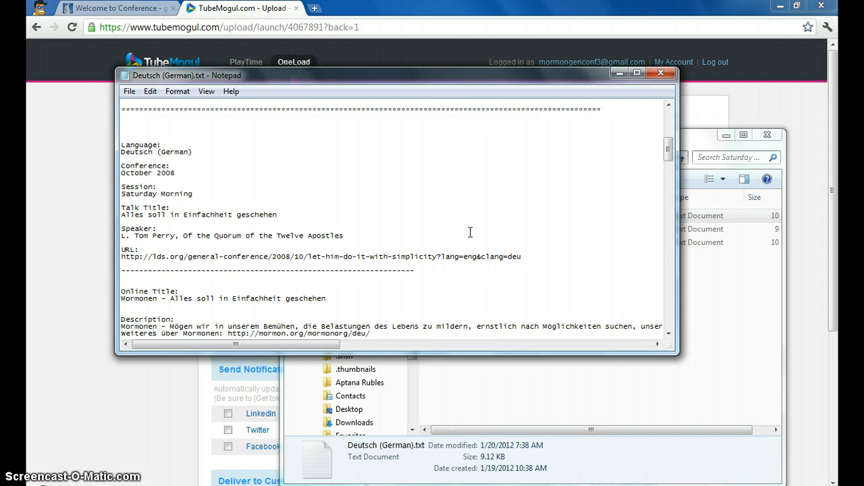
{"action": "left_click", "coordinate": [669, 75]}
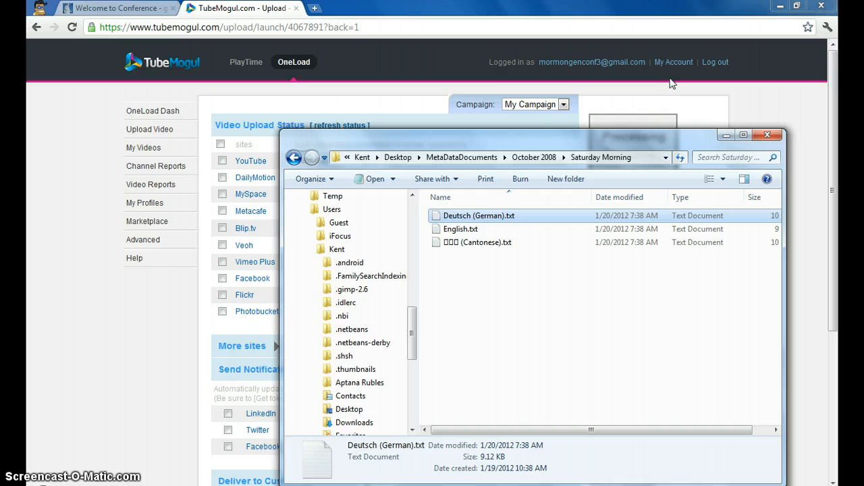
- Open the Cantonese metadata file from the Saturday Morning folder and examine the first talk's description text
{"action": "double_click", "coordinate": [473, 243]}
{"action": "scroll", "coordinate": [359, 223], "scroll_direction": "down", "scroll_amount": 1}
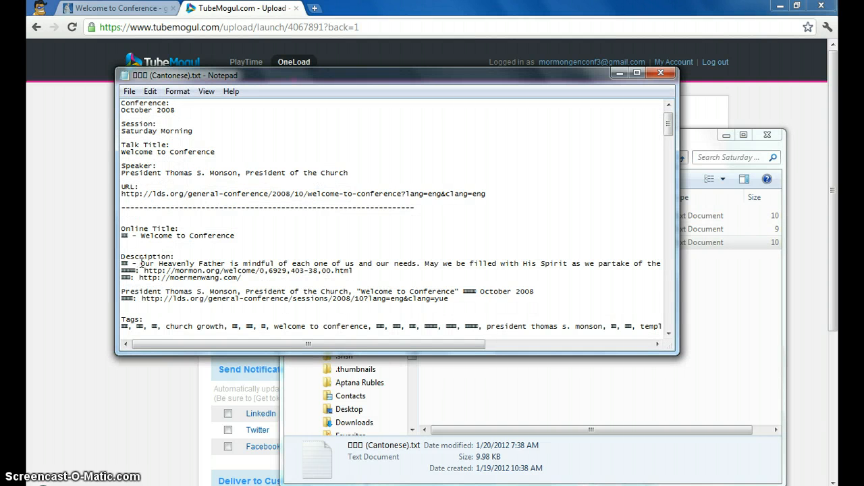
{"action": "left_click_drag", "start_coordinate": [142, 263], "coordinate": [239, 262]}
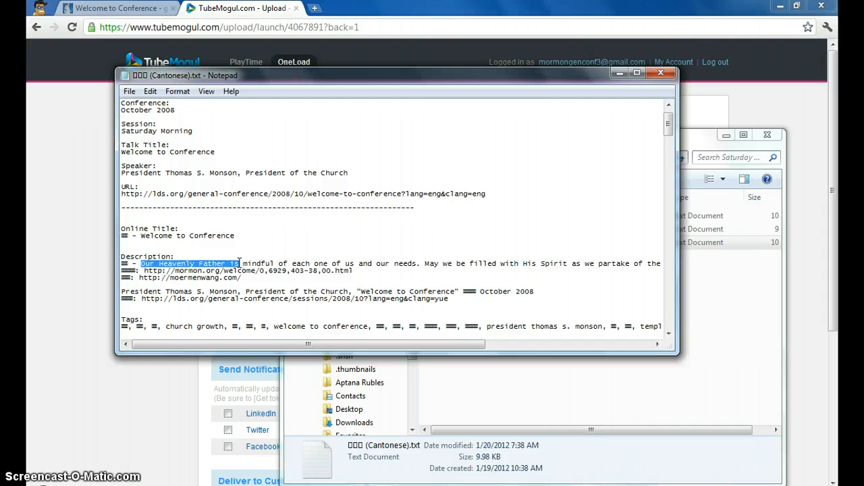
{"action": "left_click", "coordinate": [217, 255]}
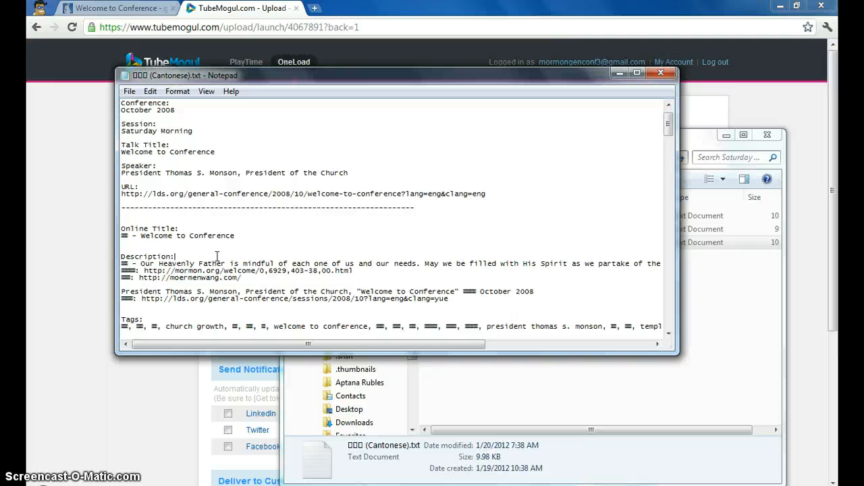
{"action": "key", "text": "Up"}
{"action": "left_click_drag", "start_coordinate": [140, 264], "coordinate": [289, 271]}
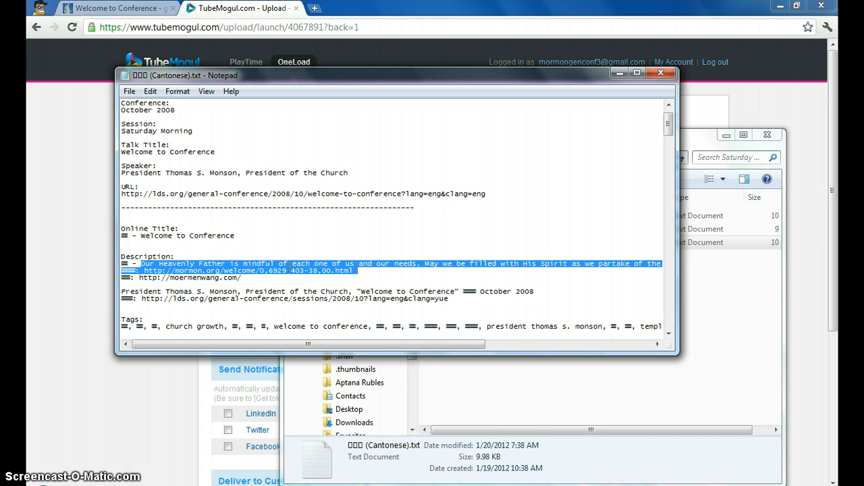
- Check the language of the online title, description and tags for the Cantonese version of Welcome to Conference
{"action": "left_click_drag", "start_coordinate": [139, 236], "coordinate": [308, 235]}
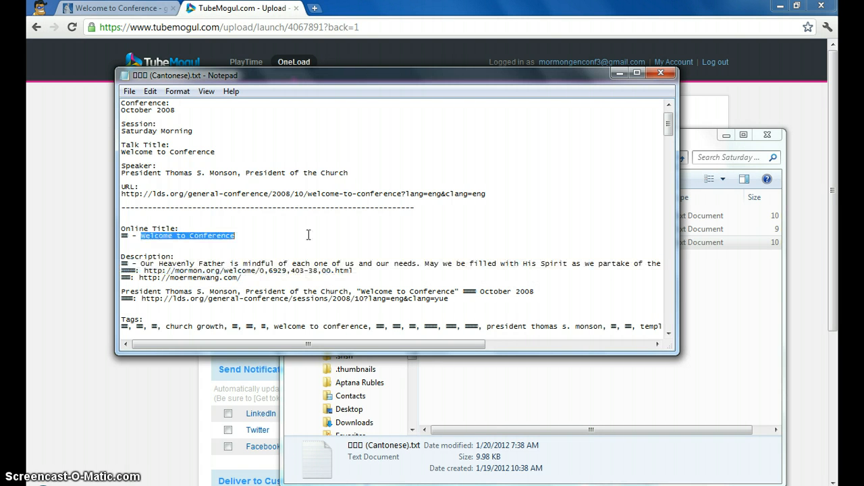
{"action": "left_click_drag", "start_coordinate": [140, 263], "coordinate": [475, 284]}
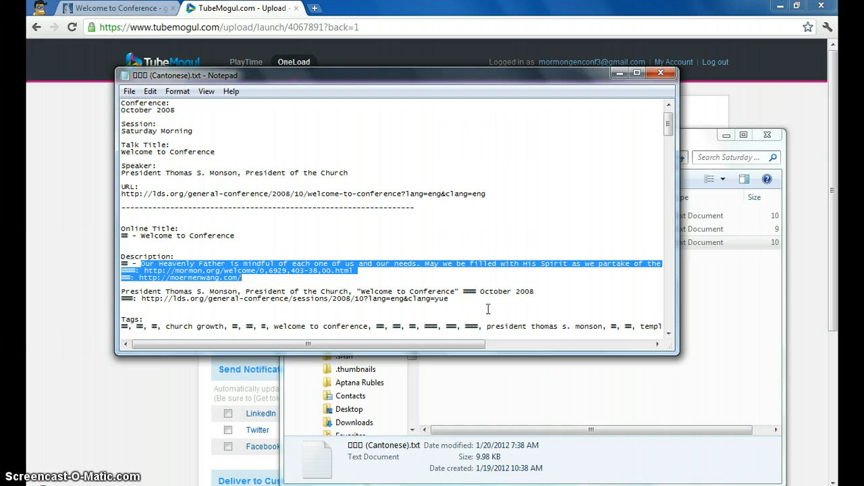
{"action": "left_click", "coordinate": [475, 299]}
{"action": "scroll", "coordinate": [482, 298], "scroll_direction": "down", "scroll_amount": 1}
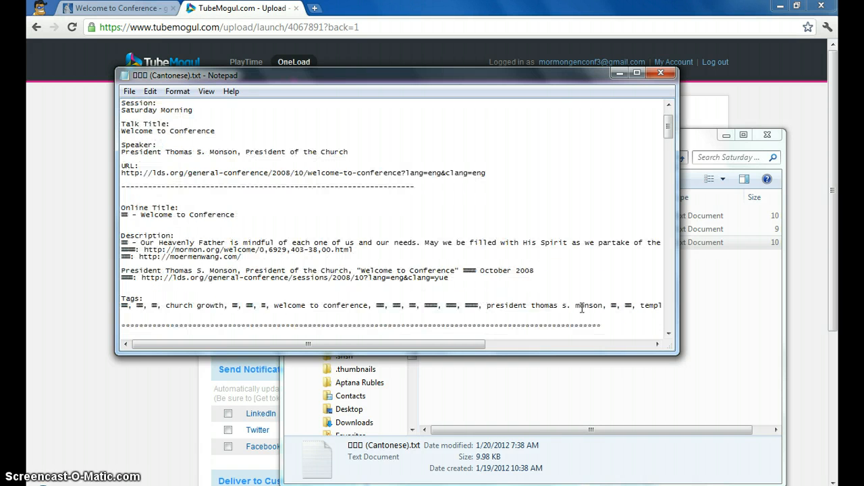
- Look through the following talk entries in the Cantonese metadata, close the file and return to the Saturday Morning folder
{"action": "left_click", "coordinate": [761, 308]}
{"action": "left_click", "coordinate": [483, 219]}
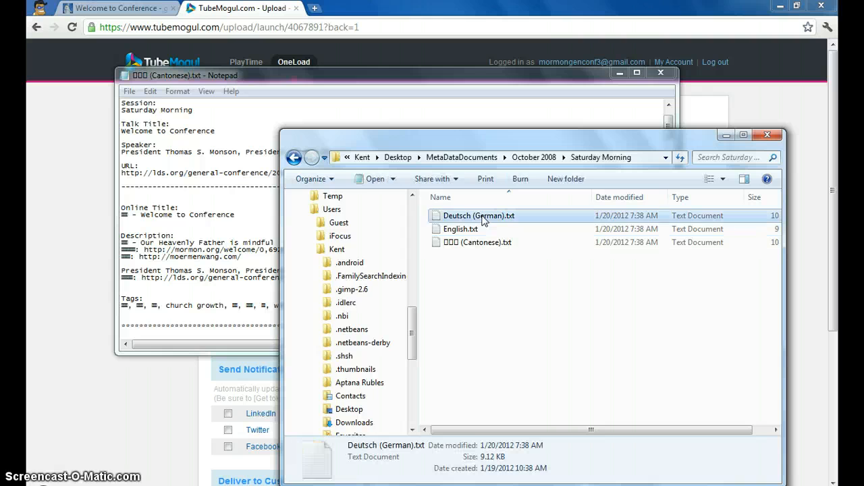
{"action": "left_click", "coordinate": [218, 248]}
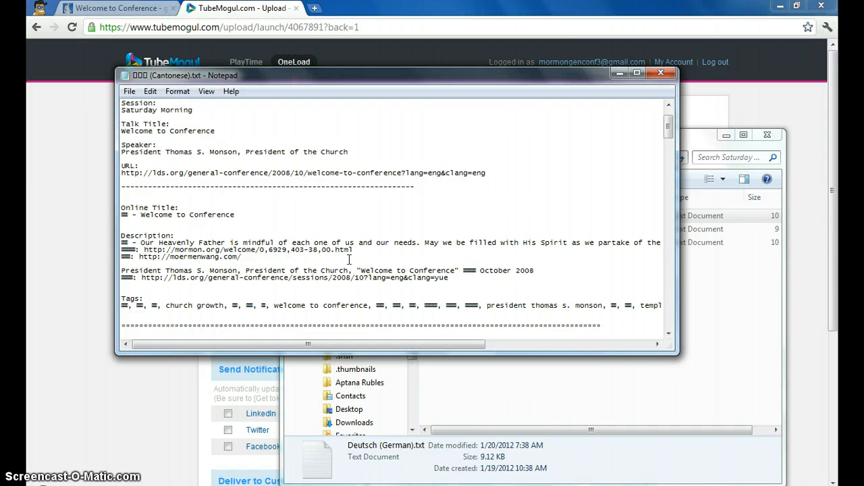
{"action": "scroll", "coordinate": [350, 256], "scroll_direction": "down", "scroll_amount": 5}
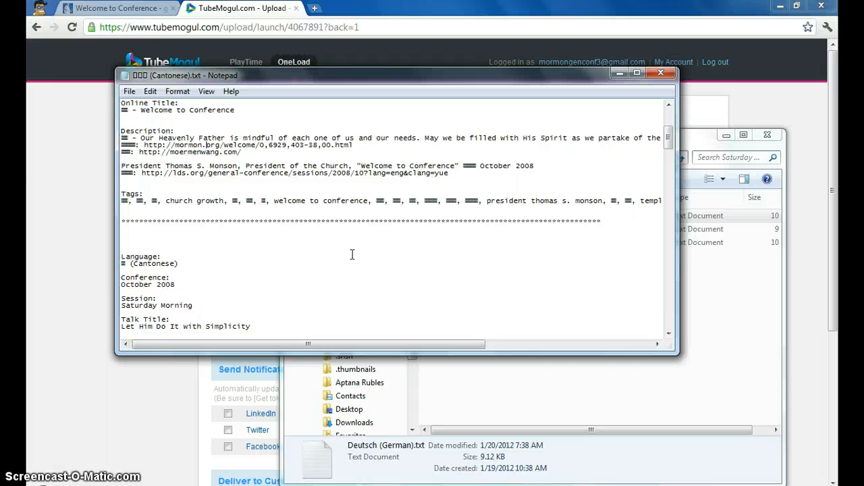
{"action": "scroll", "coordinate": [388, 237], "scroll_direction": "down", "scroll_amount": 4}
{"action": "scroll", "coordinate": [424, 265], "scroll_direction": "down", "scroll_amount": 3}
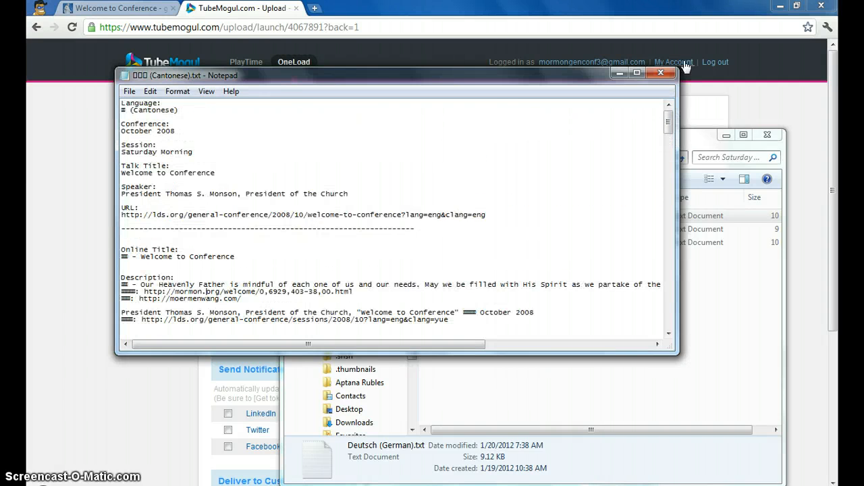
{"action": "left_click", "coordinate": [661, 73]}
{"action": "left_click", "coordinate": [573, 332]}
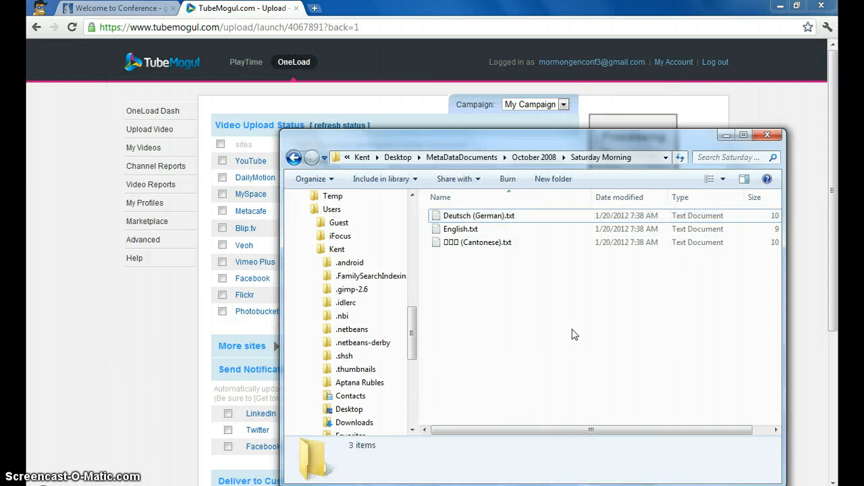